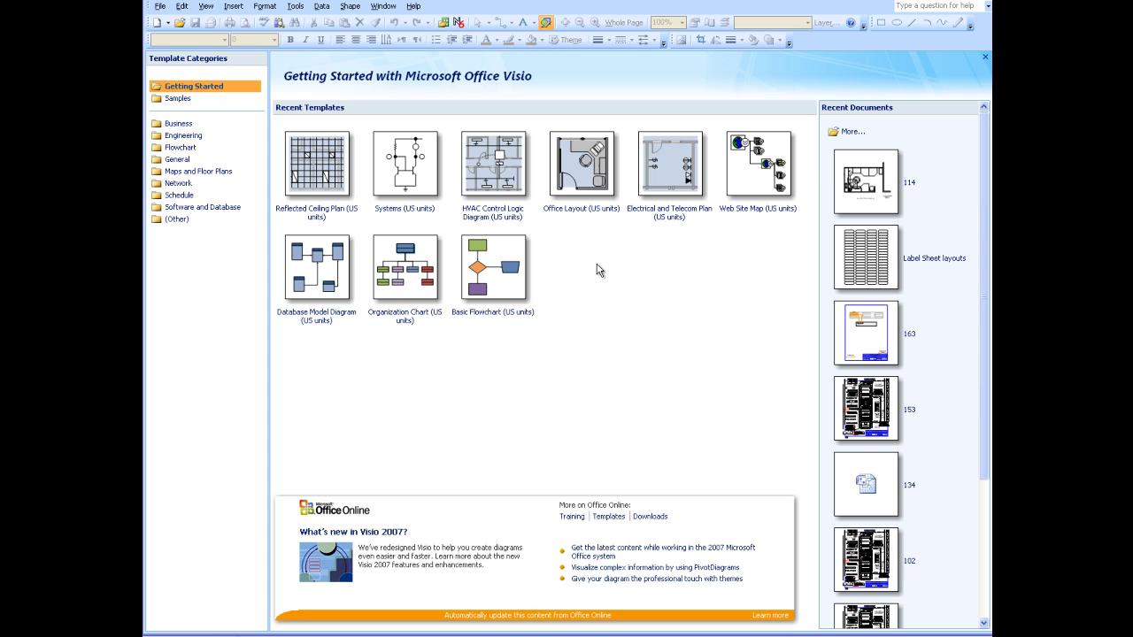
# Create a drawing from the Office Layout template under Maps and Floor Plans, in US units
pyautogui.click(182, 174)
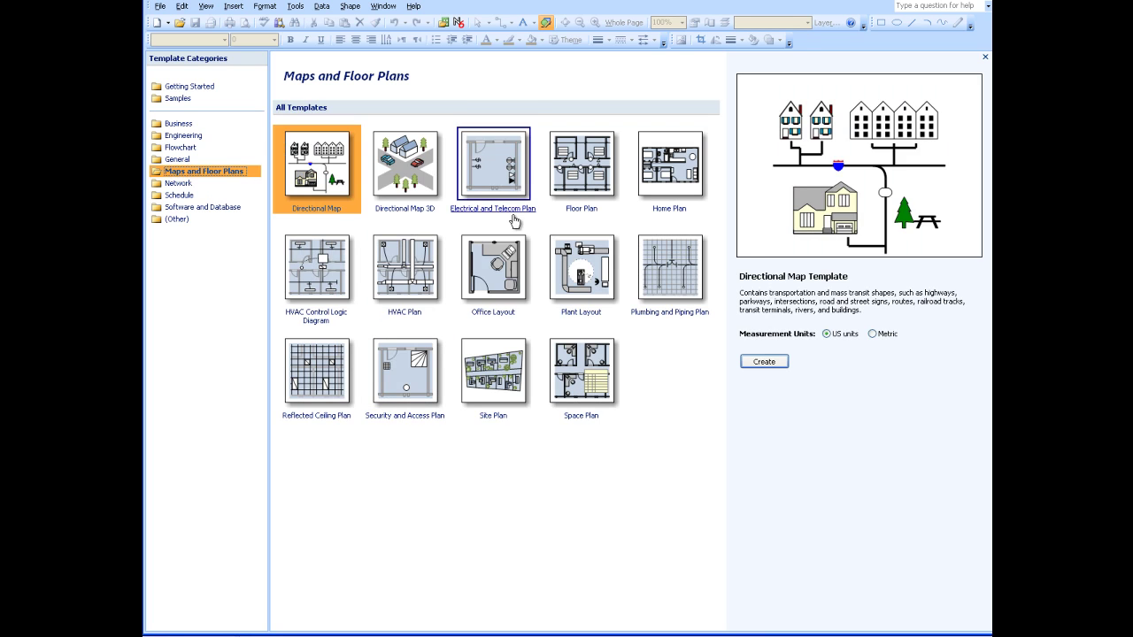
pyautogui.click(493, 285)
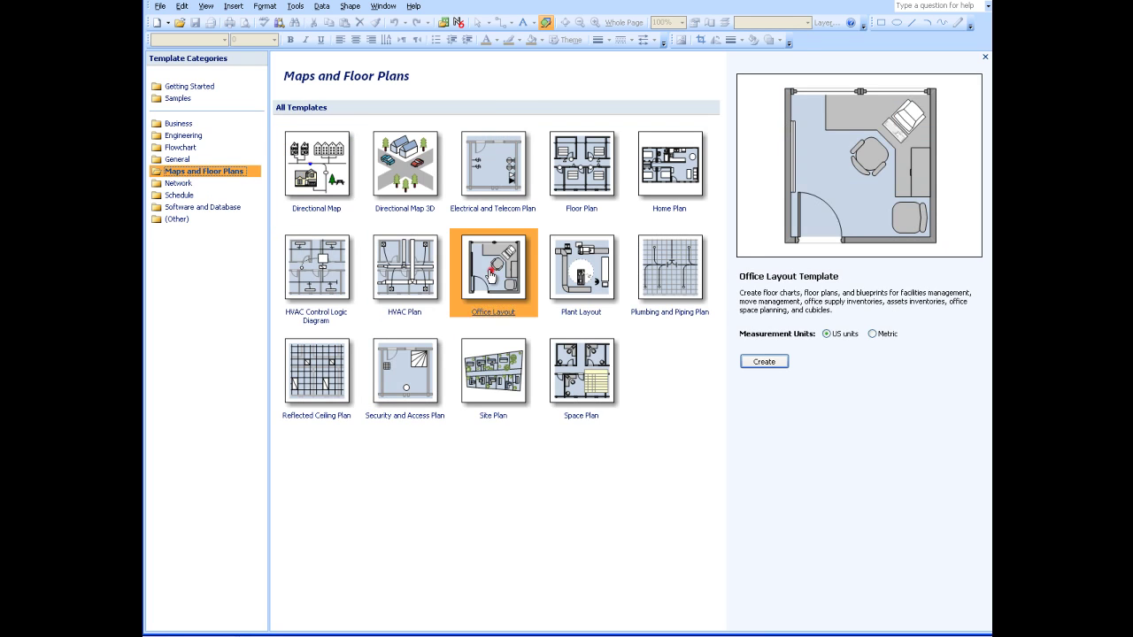
pyautogui.click(760, 363)
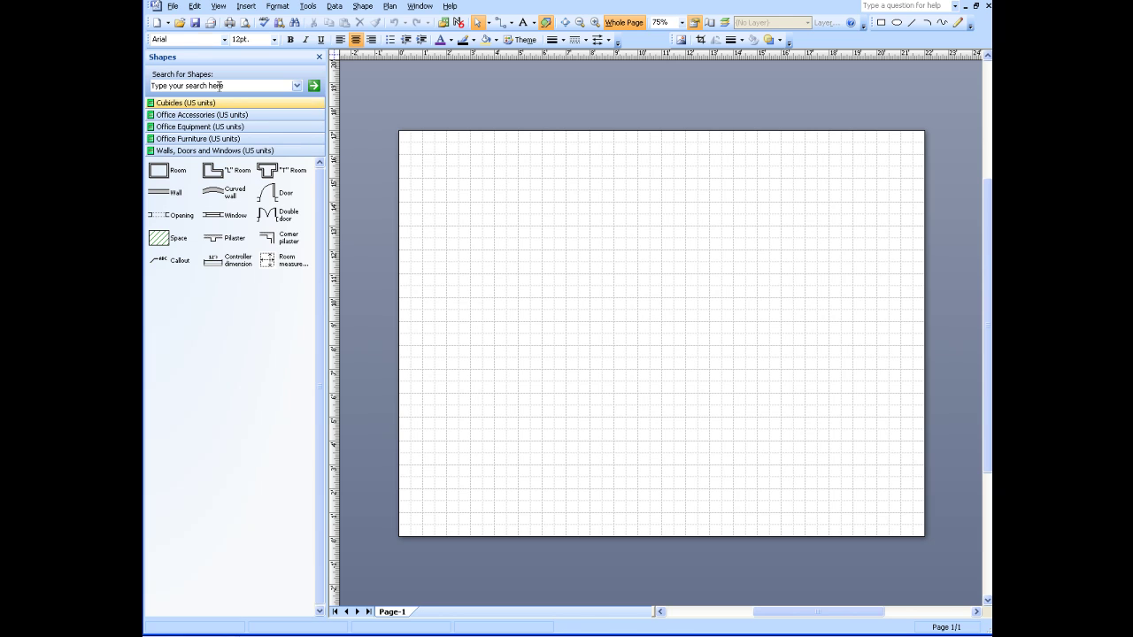
pyautogui.click(172, 6)
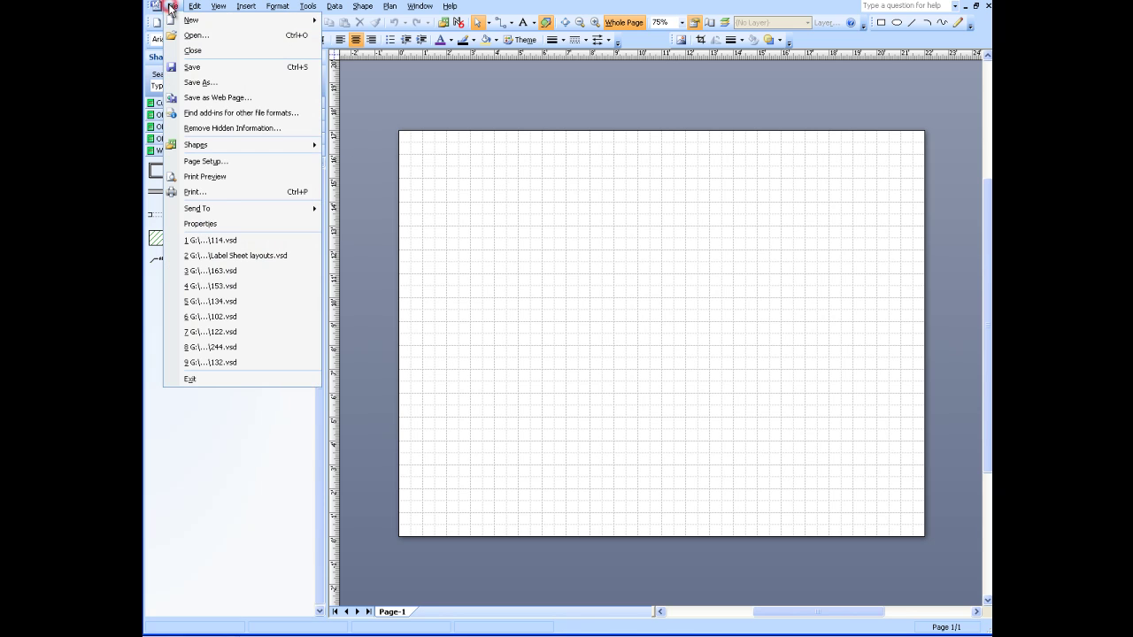
pyautogui.click(215, 163)
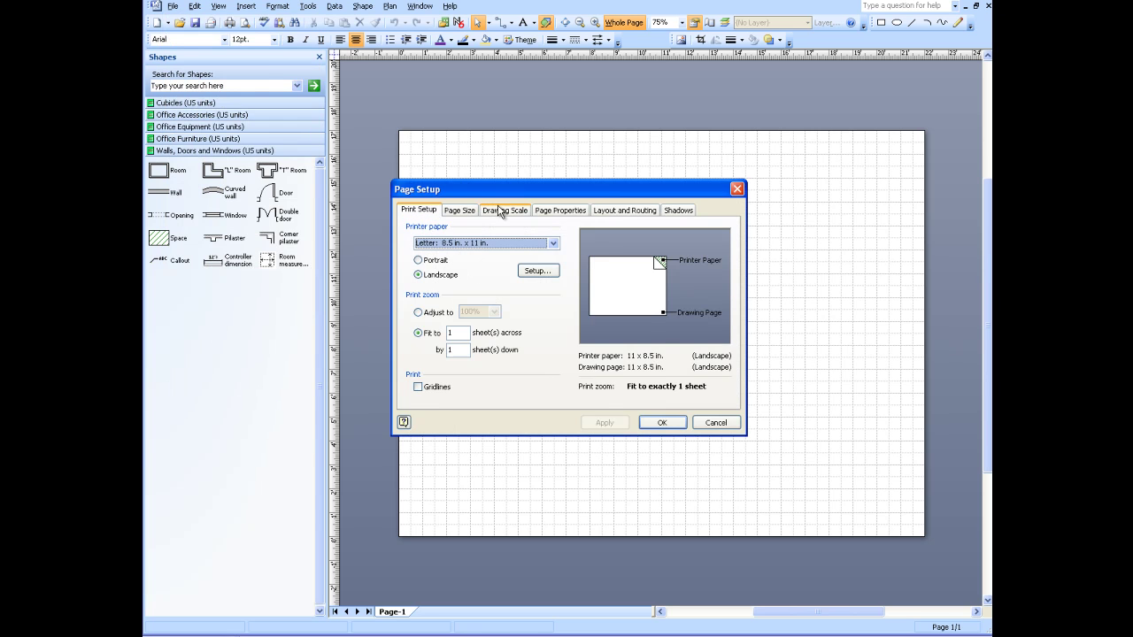
pyautogui.click(502, 215)
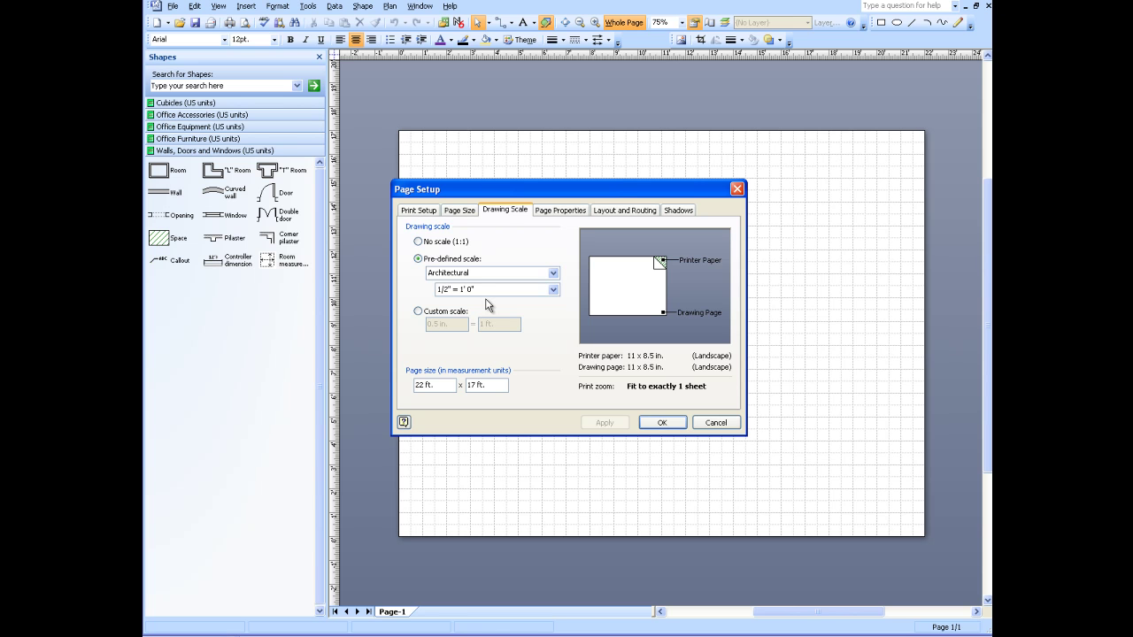
pyautogui.click(553, 290)
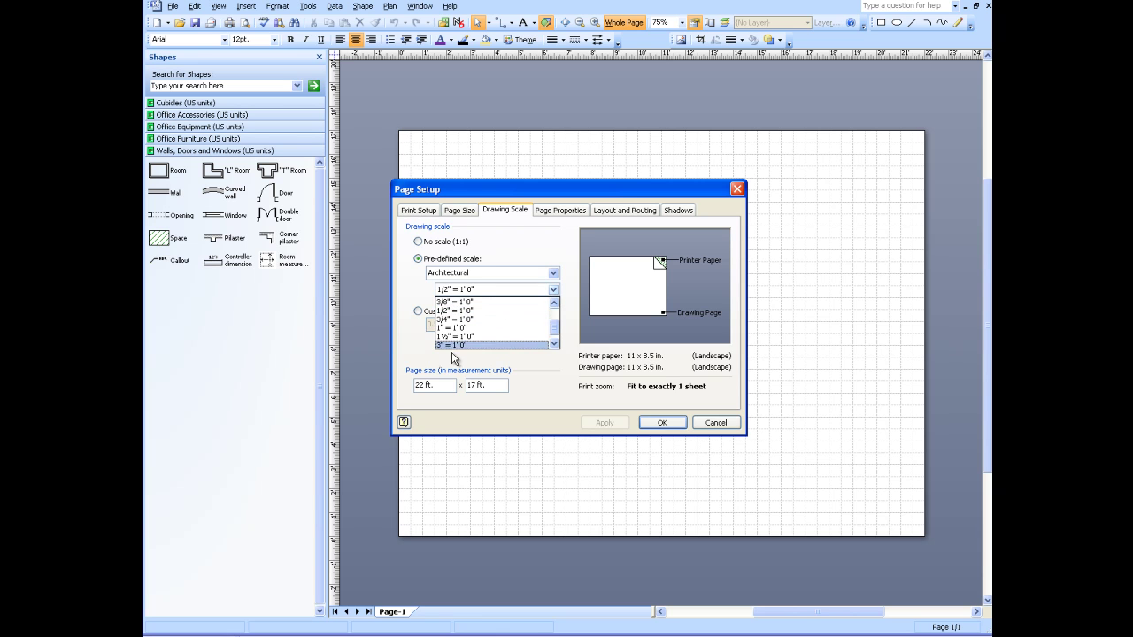
pyautogui.click(660, 422)
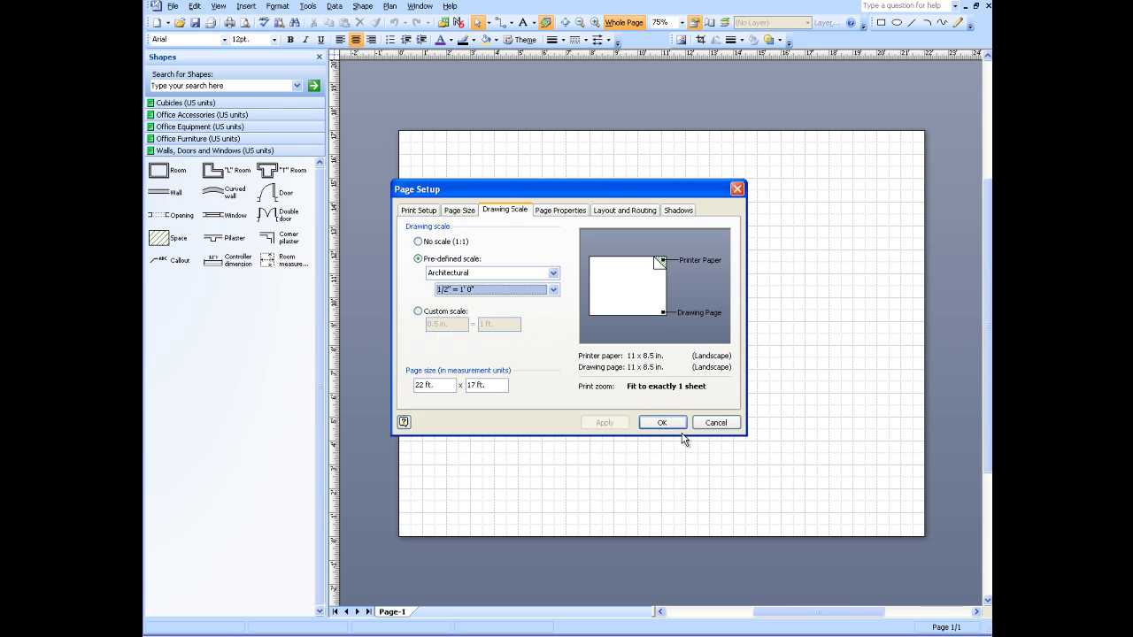
pyautogui.click(720, 421)
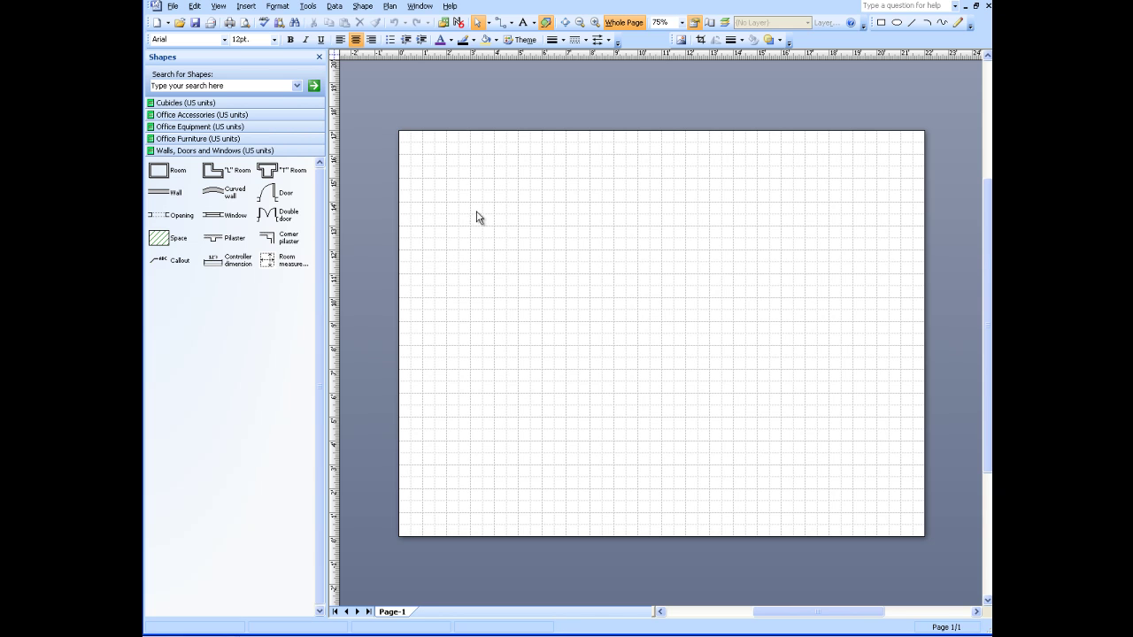
# Drag a 4 ft Panel from the Cubicles stencil onto the upper-left of the page
pyautogui.click(160, 103)
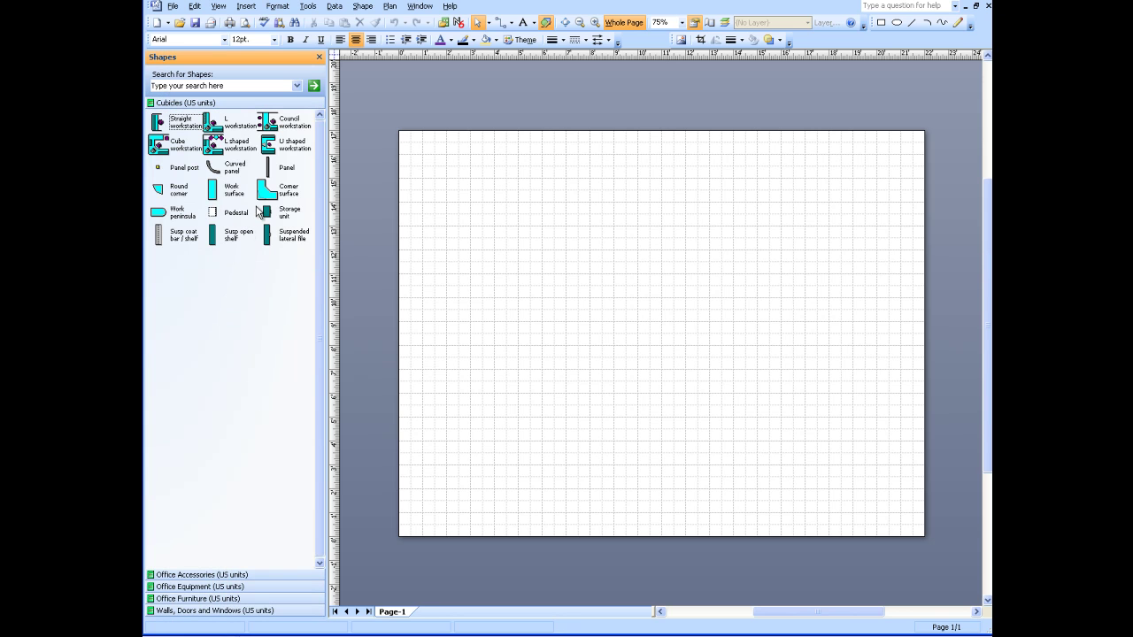
pyautogui.moveTo(268, 168); pyautogui.dragTo(522, 258)
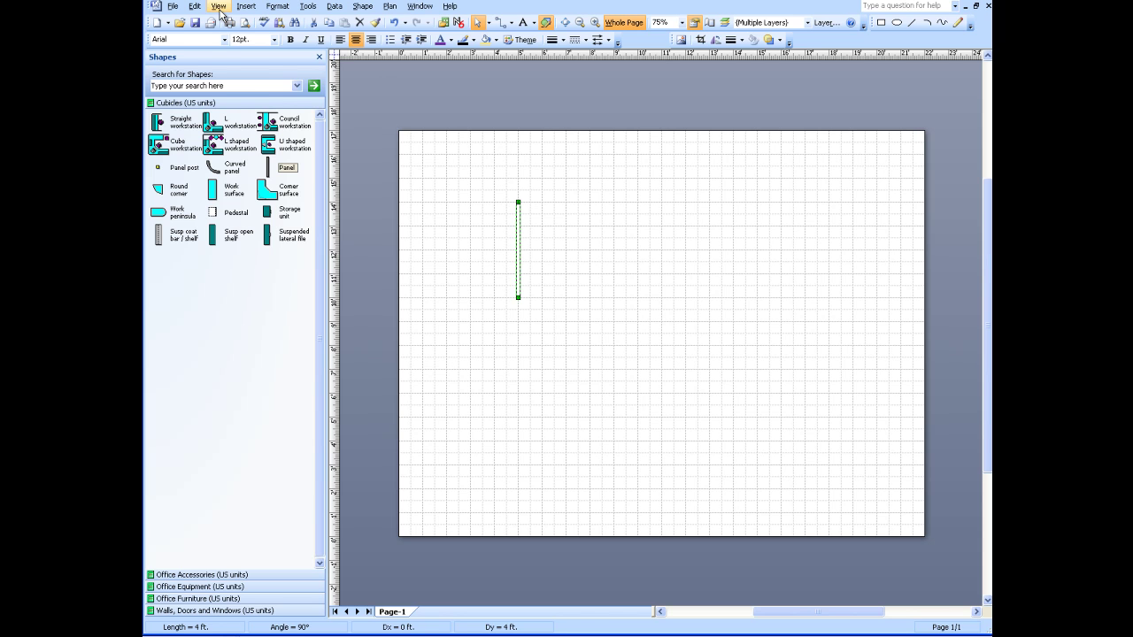
# Show the Size & Position window, shorten the panel to 3 ft and glue a post to its top
pyautogui.click(217, 7)
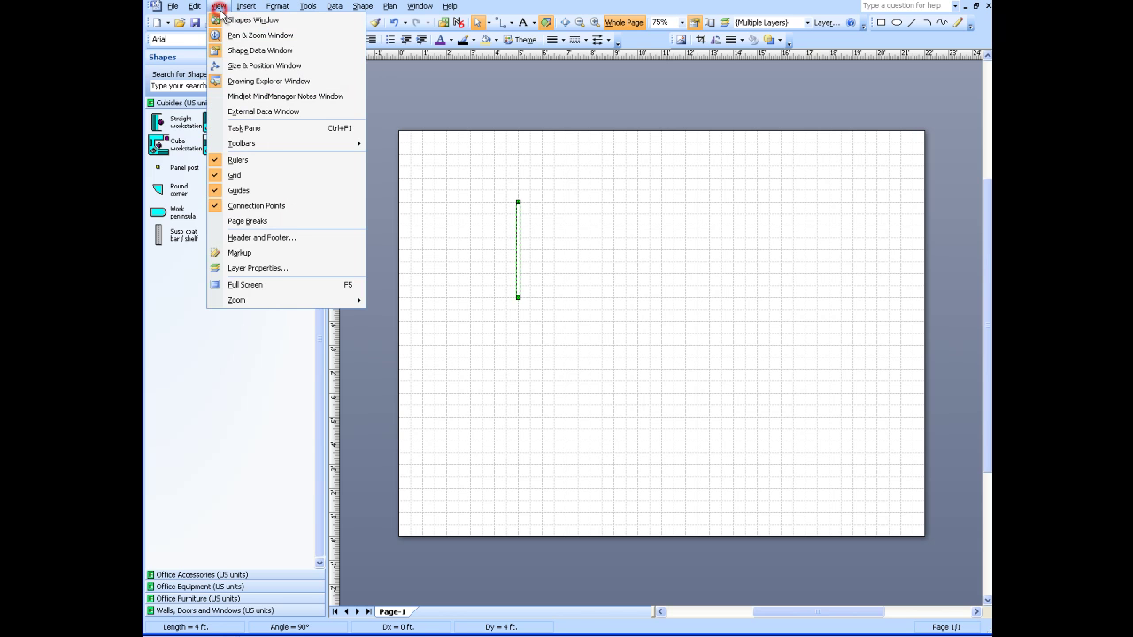
pyautogui.click(242, 66)
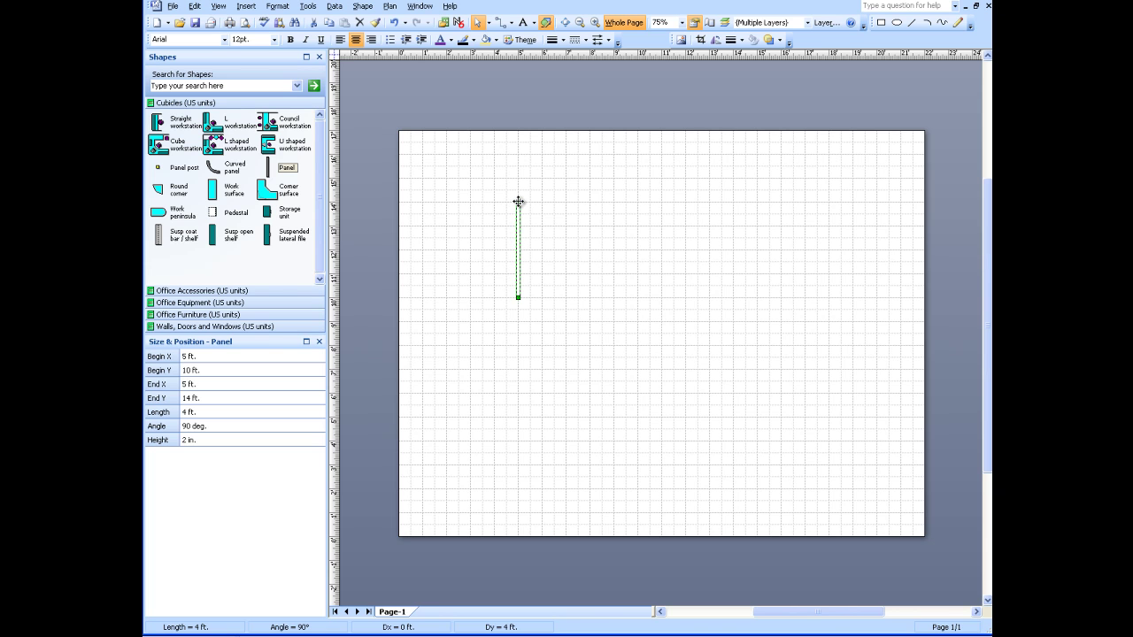
pyautogui.moveTo(519, 202); pyautogui.dragTo(518, 226)
pyautogui.moveTo(160, 166); pyautogui.dragTo(518, 202)
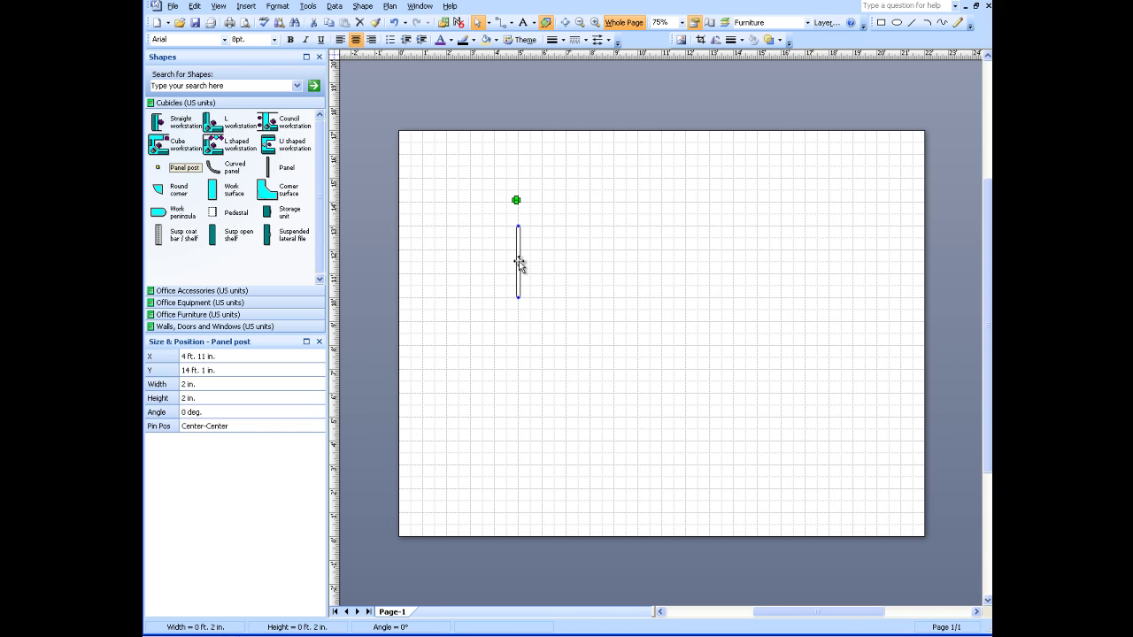
pyautogui.moveTo(519, 264); pyautogui.dragTo(518, 233)
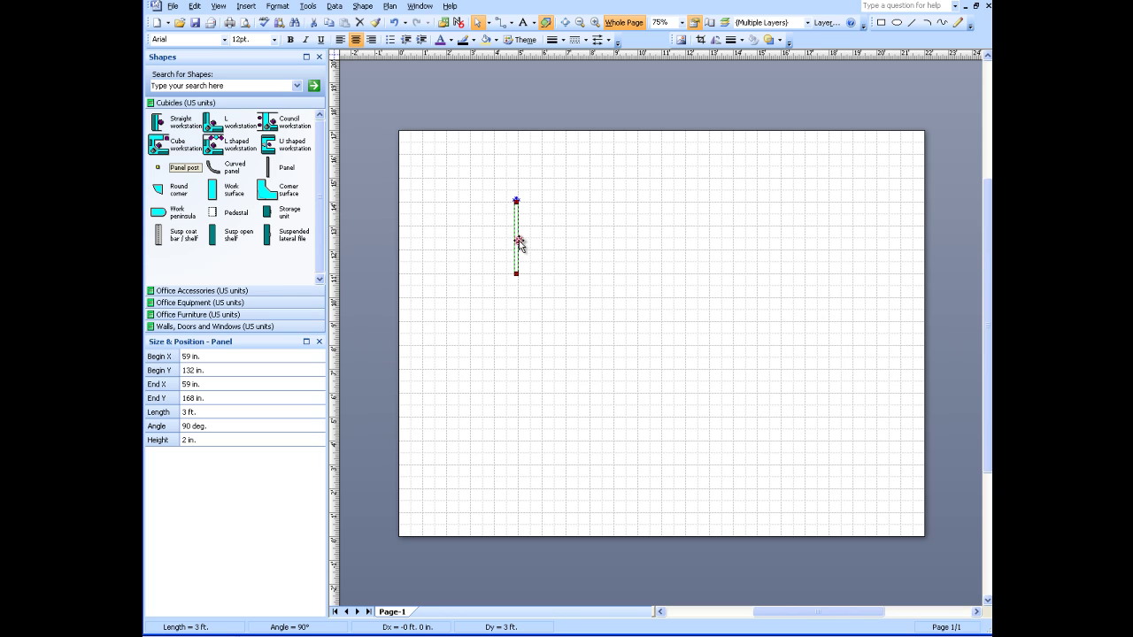
# Glue two more panels below the first, add an end post, and drop another panel
pyautogui.moveTo(519, 244); pyautogui.dragTo(541, 403)
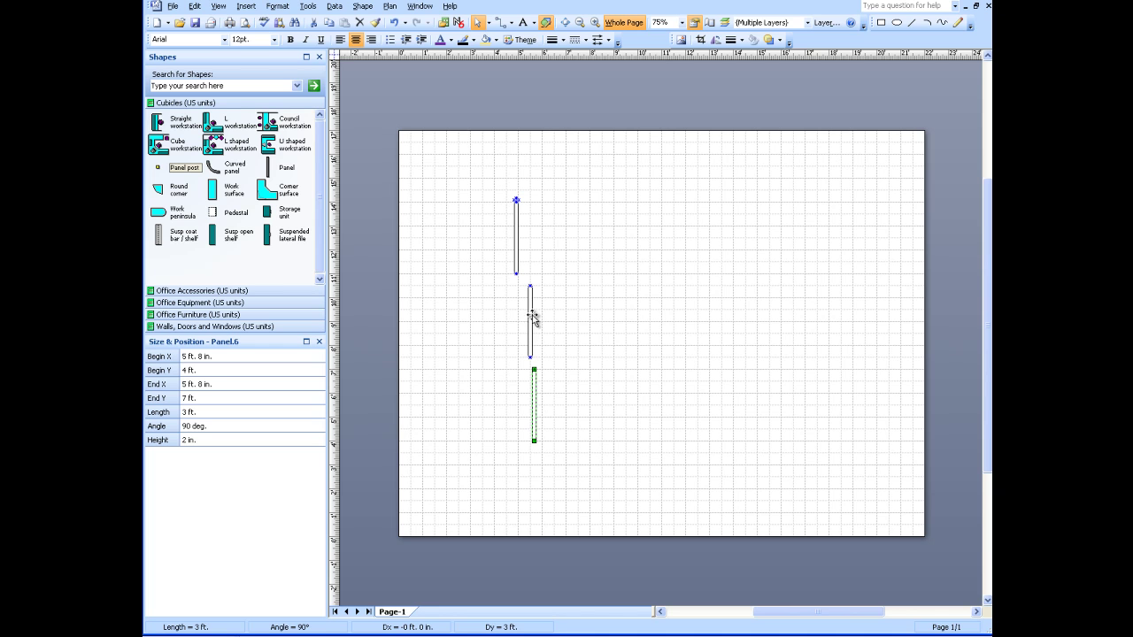
pyautogui.moveTo(531, 309); pyautogui.dragTo(518, 303)
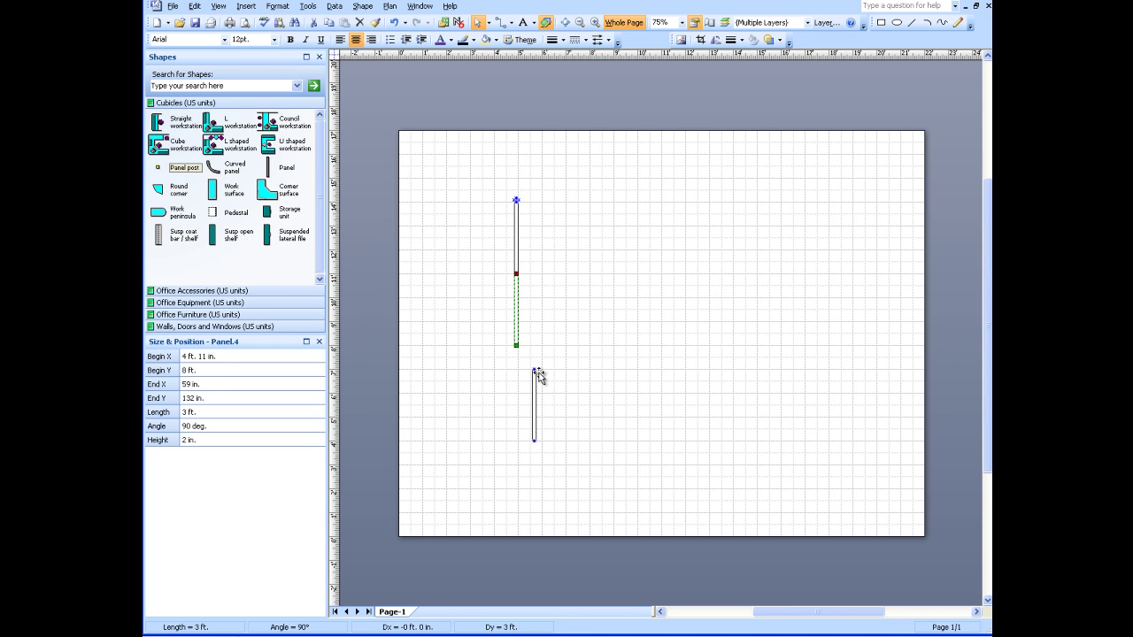
pyautogui.moveTo(533, 397); pyautogui.dragTo(519, 337)
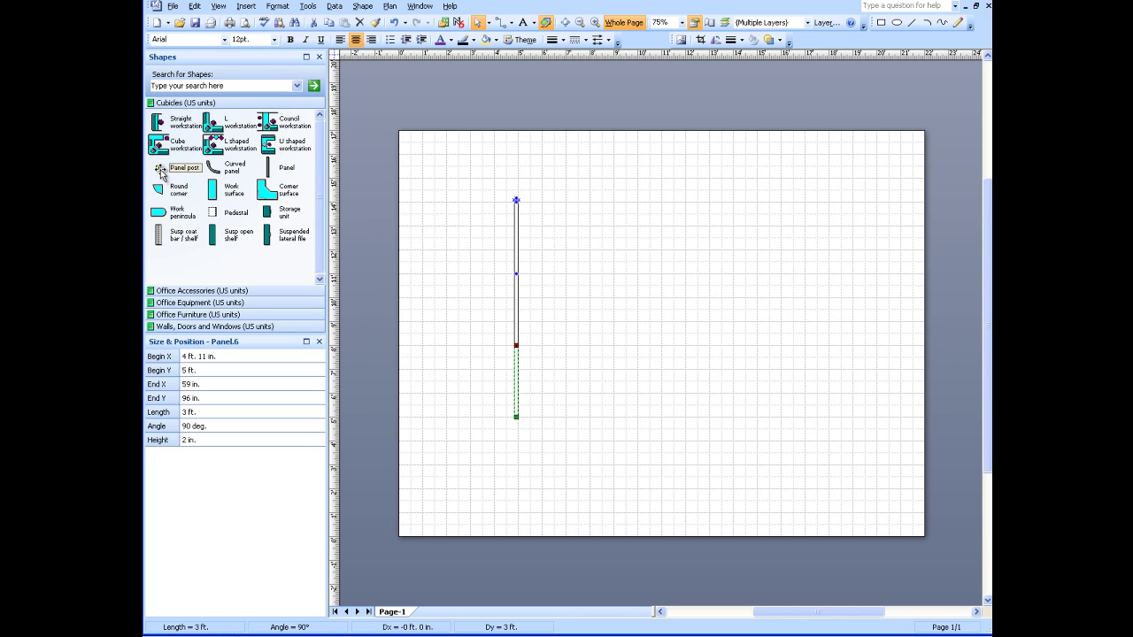
pyautogui.moveTo(158, 168)
pyautogui.mouseDown()
pyautogui.moveTo(447, 423)
pyautogui.moveTo(516, 438)
pyautogui.moveTo(517, 420)
pyautogui.mouseUp()
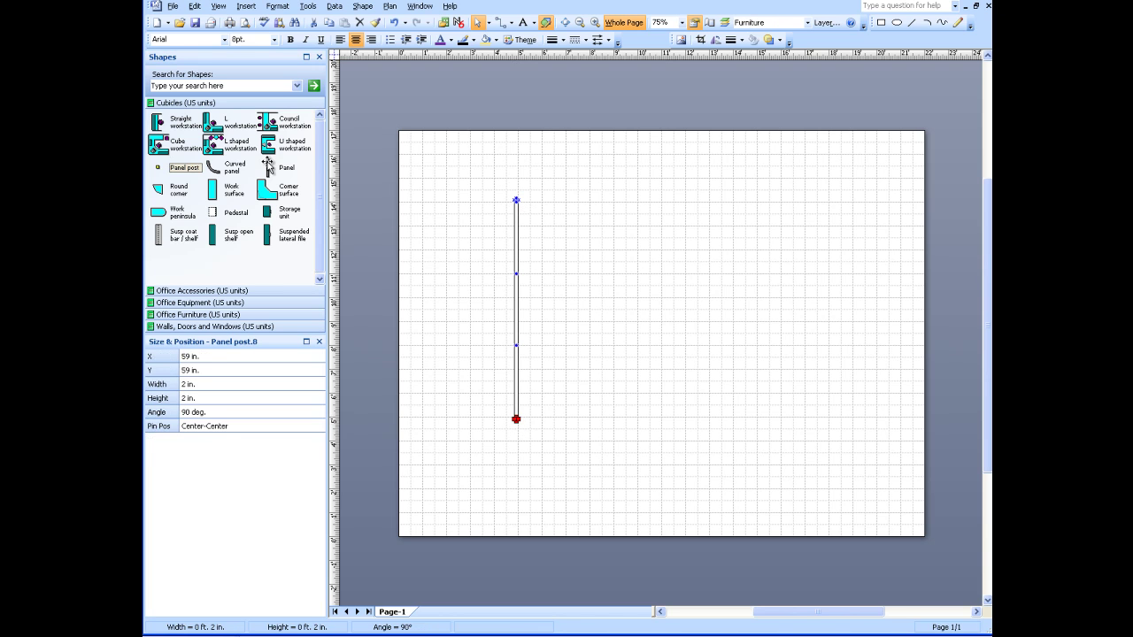
pyautogui.moveTo(268, 168); pyautogui.dragTo(573, 241)
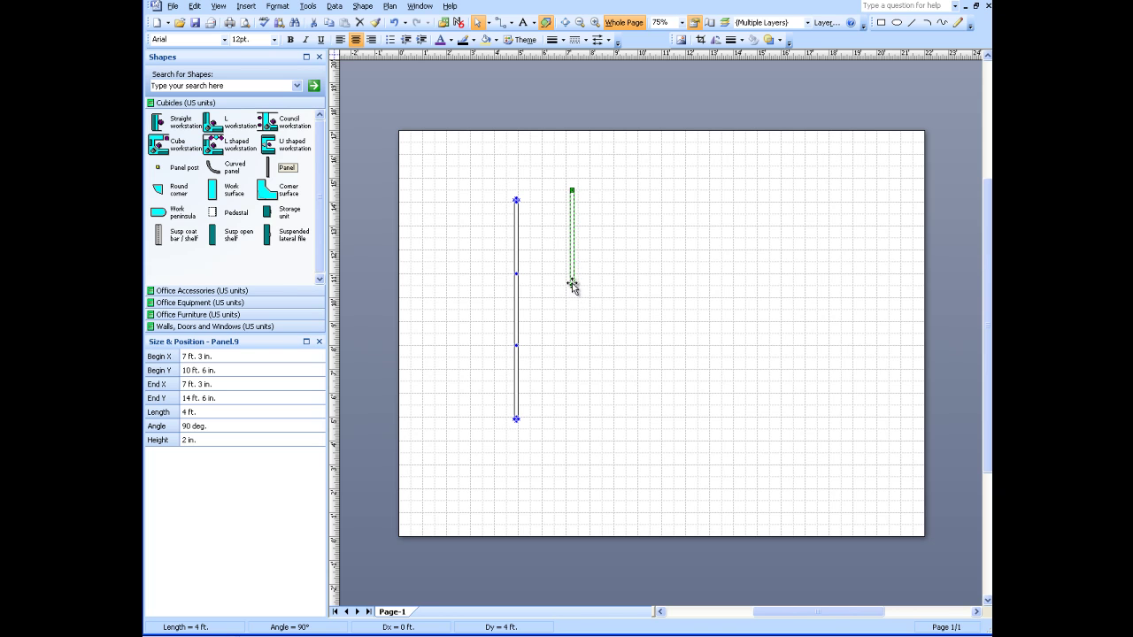
# Shorten the new panel to 3 ft, turn it horizontal, and glue three more panels along the top
pyautogui.moveTo(572, 190); pyautogui.dragTo(573, 212)
pyautogui.moveTo(574, 287); pyautogui.dragTo(613, 198)
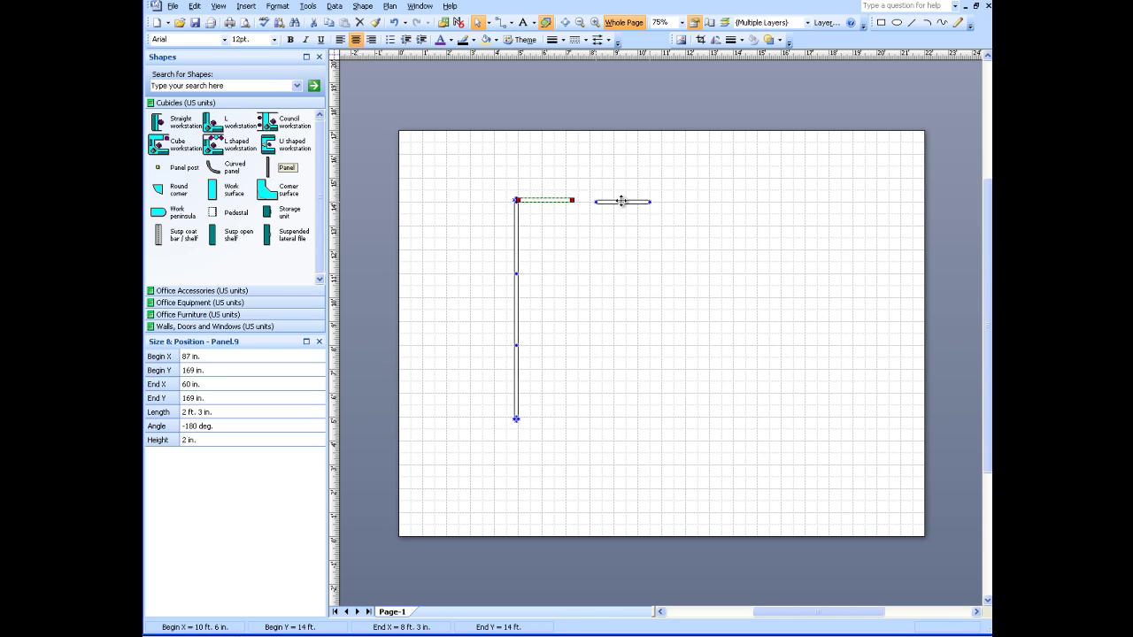
pyautogui.moveTo(622, 201); pyautogui.dragTo(826, 219)
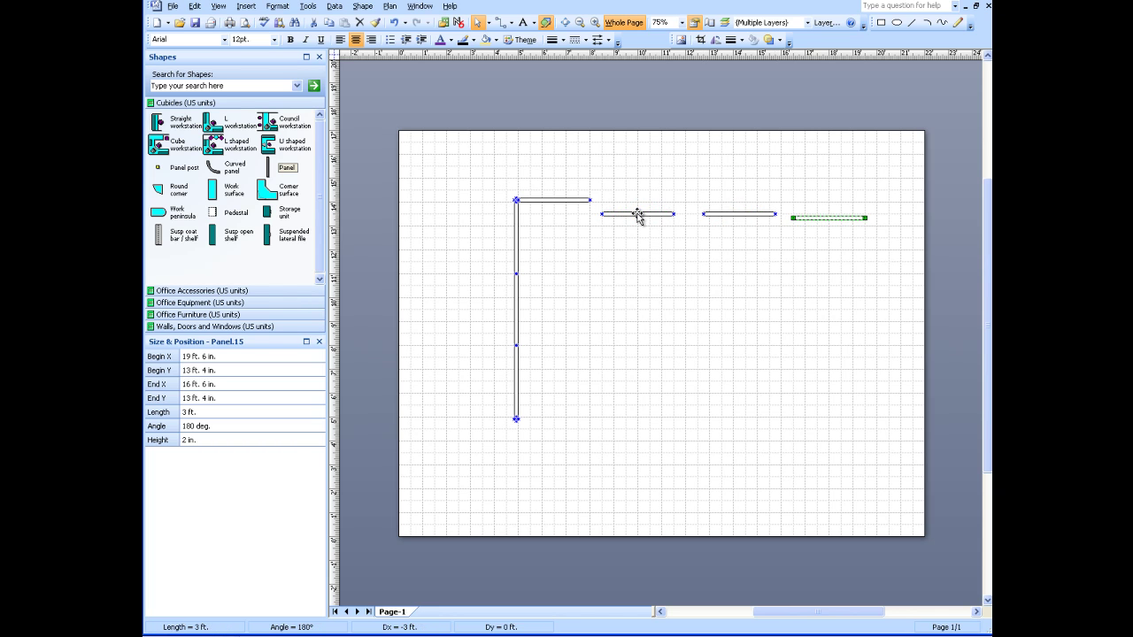
pyautogui.moveTo(637, 214); pyautogui.dragTo(626, 200)
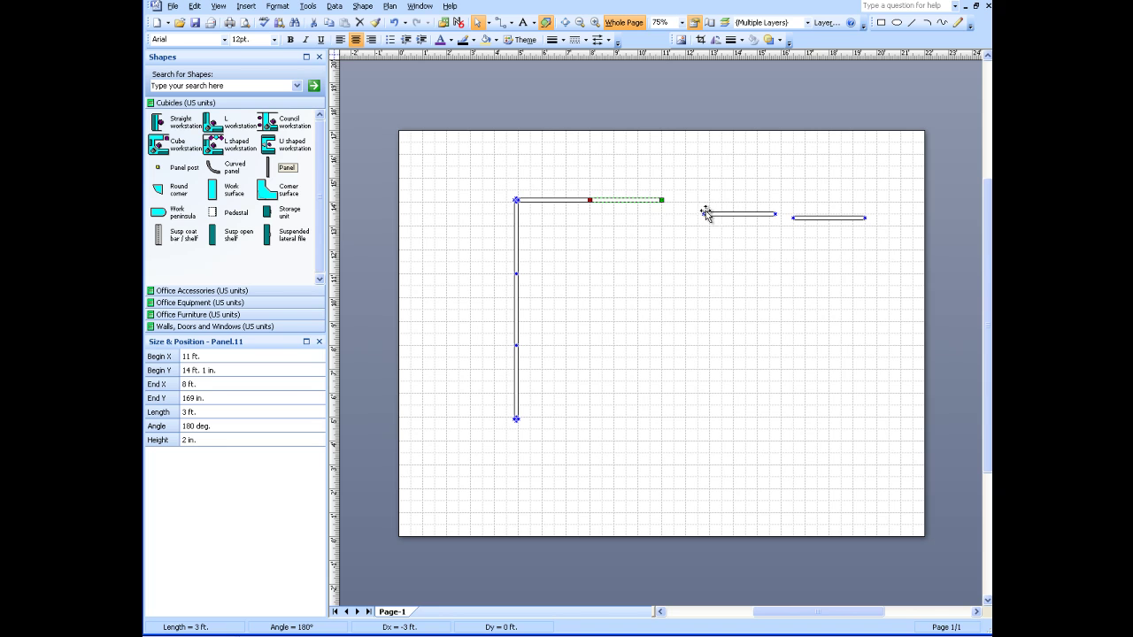
pyautogui.moveTo(725, 217); pyautogui.dragTo(684, 208)
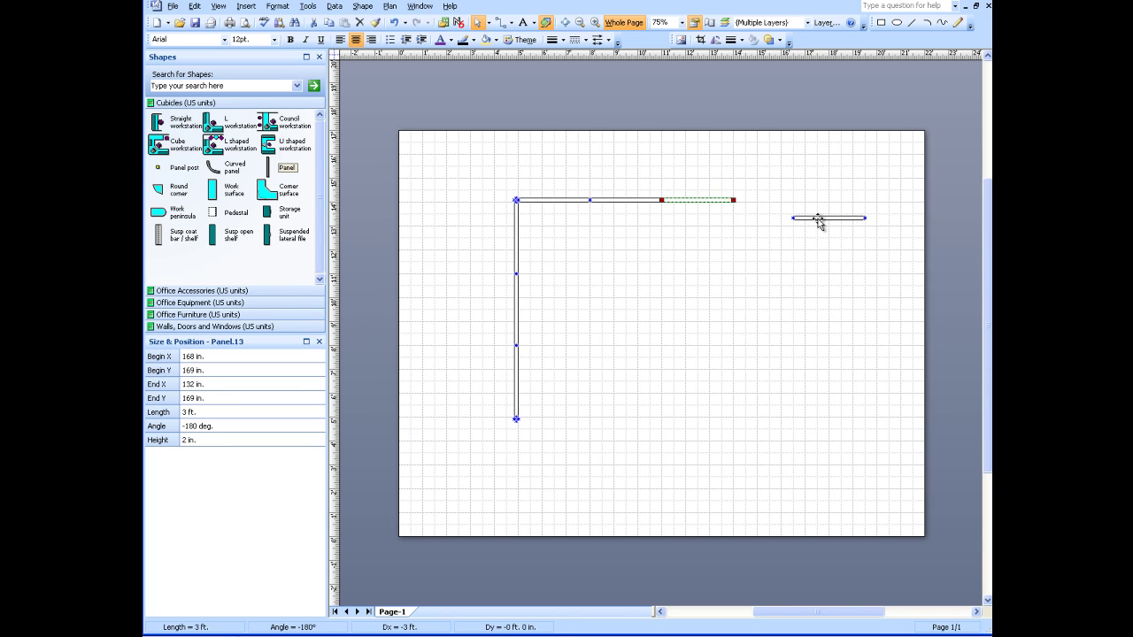
pyautogui.moveTo(818, 221); pyautogui.dragTo(760, 204)
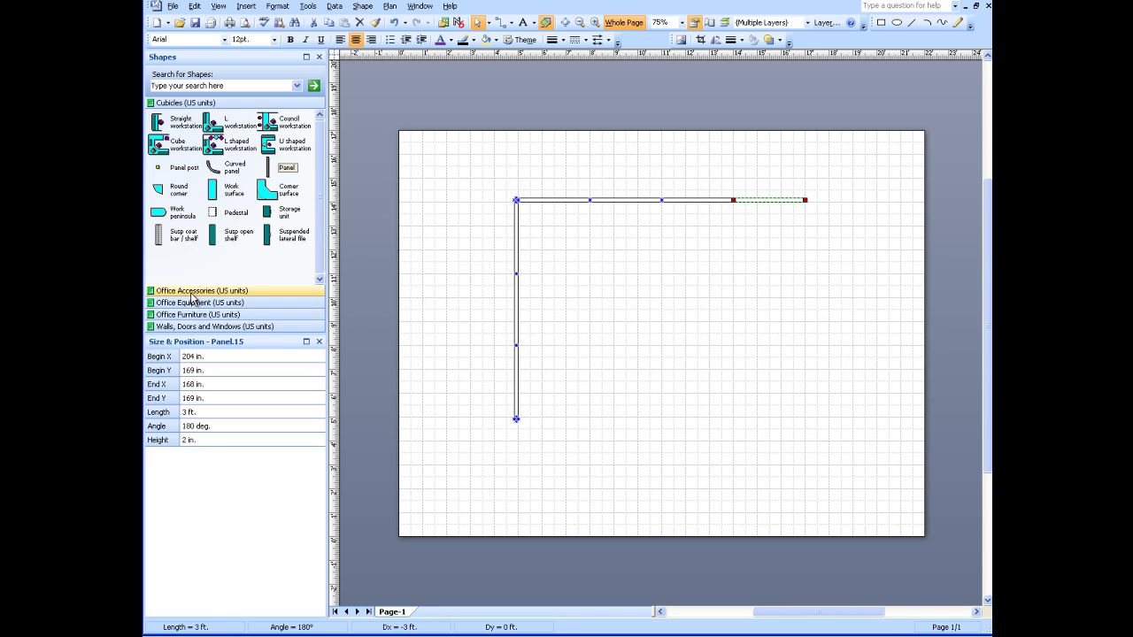
# Place a wall vertically at the top run's right end and stretch it to 12 ft
pyautogui.click(182, 328)
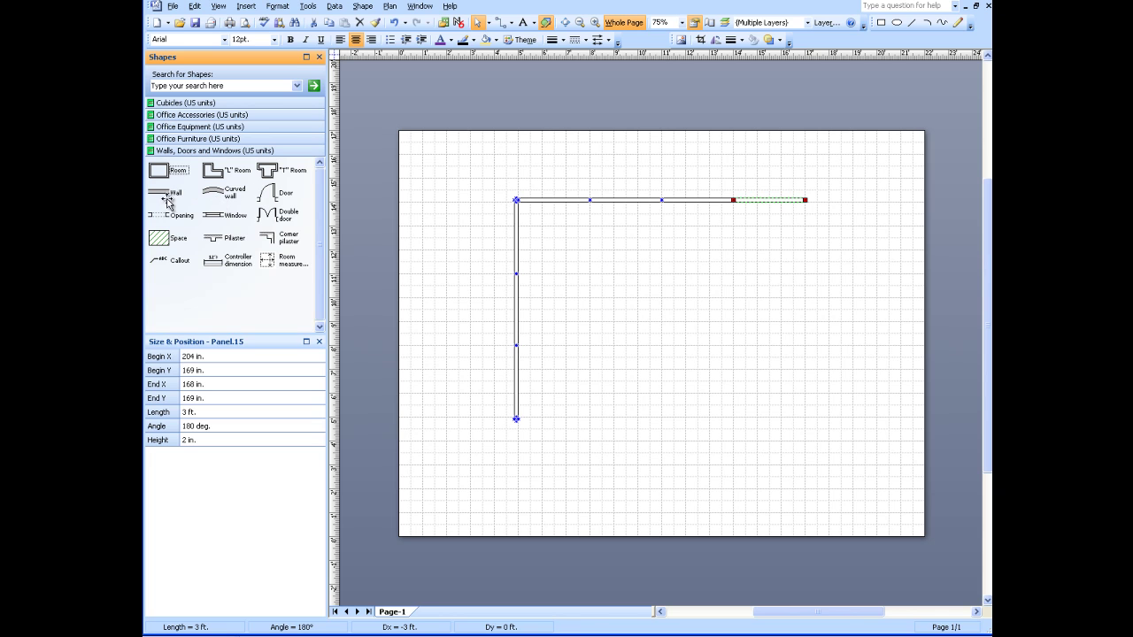
pyautogui.moveTo(161, 192); pyautogui.dragTo(789, 283)
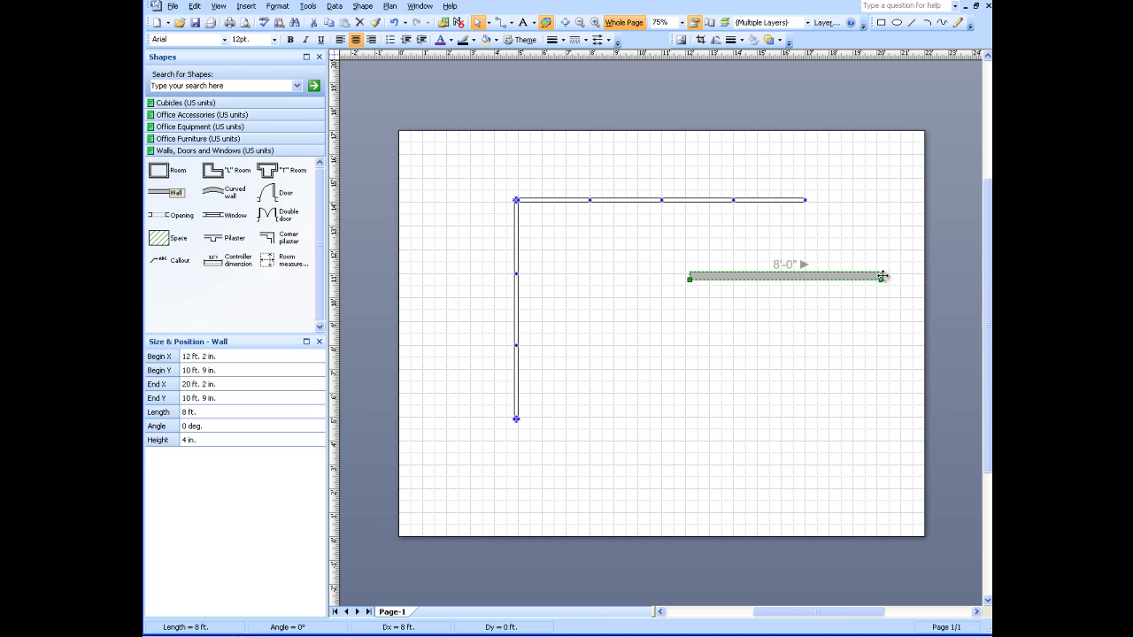
pyautogui.moveTo(881, 279); pyautogui.dragTo(683, 431)
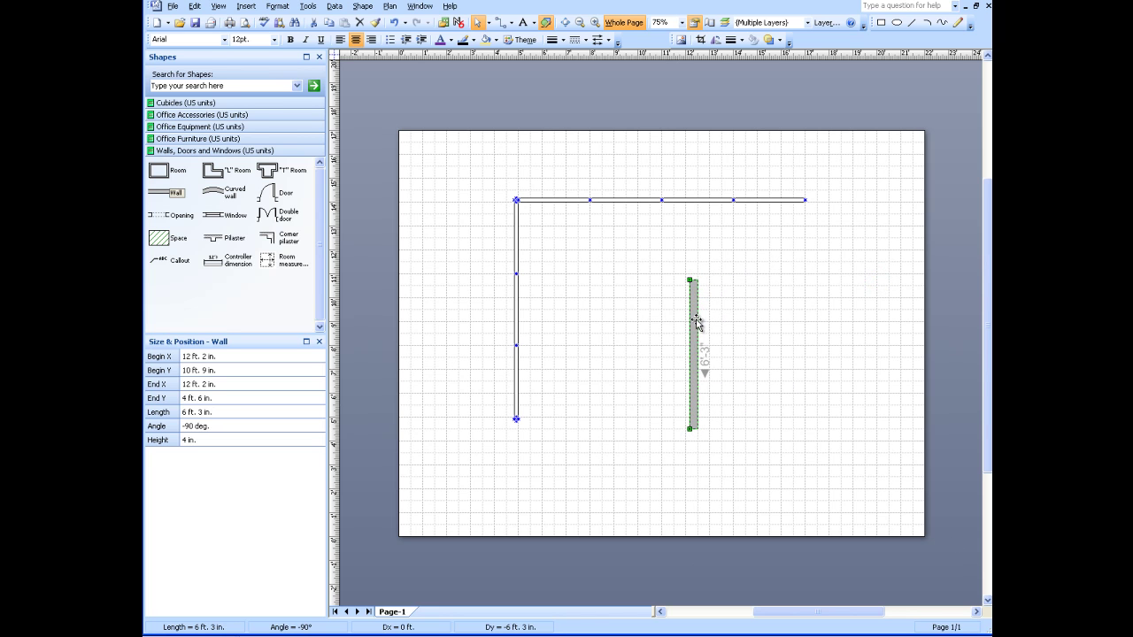
pyautogui.moveTo(696, 324); pyautogui.dragTo(811, 210)
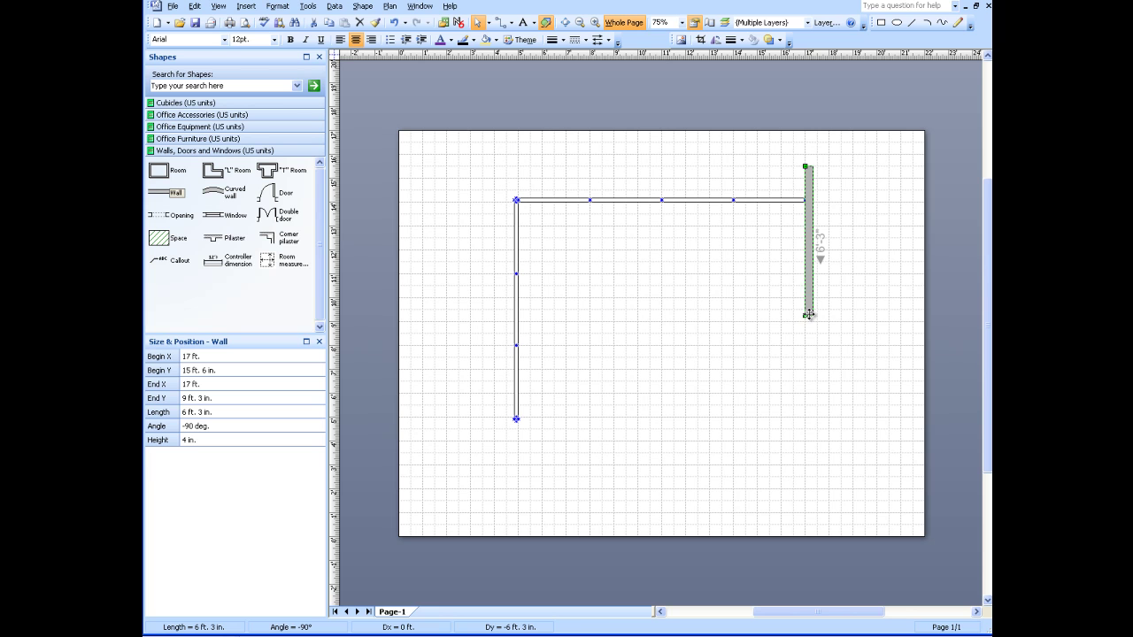
pyautogui.moveTo(804, 316); pyautogui.dragTo(806, 453)
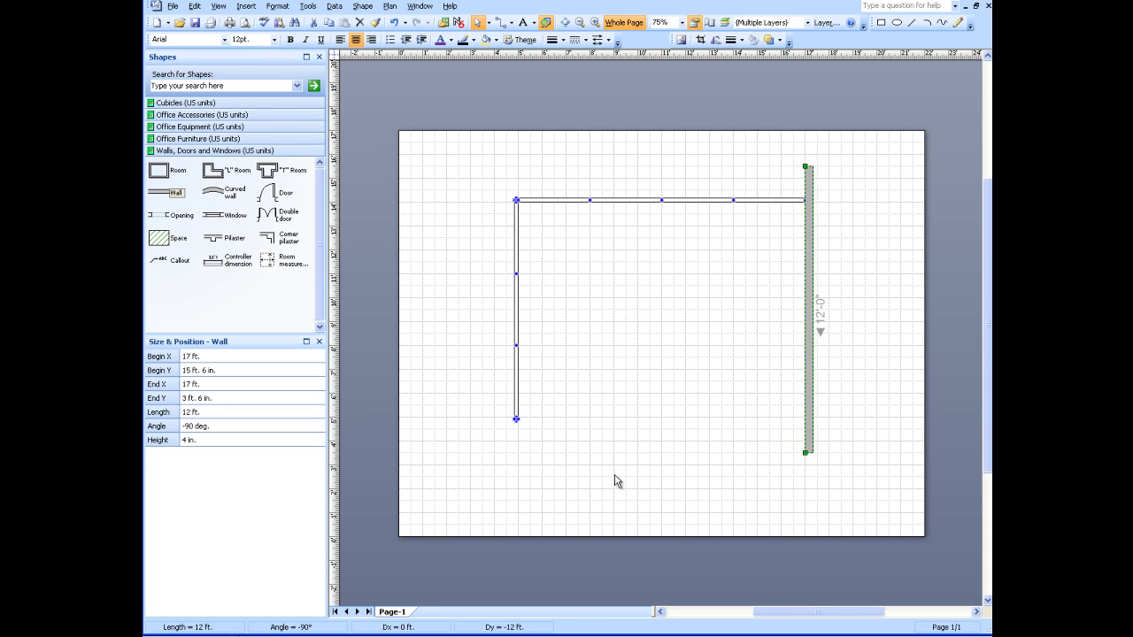
# Copy the 3 ft panel and snap three panels in a row from the bottom-left corner
pyautogui.click(550, 203)
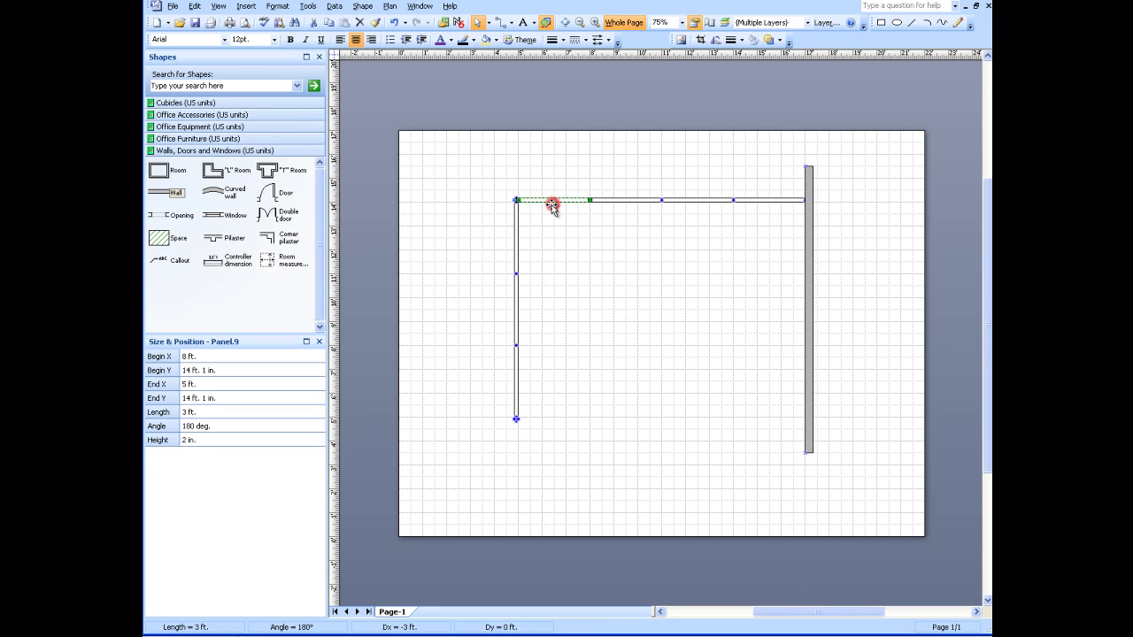
pyautogui.moveTo(553, 205); pyautogui.dragTo(694, 436)
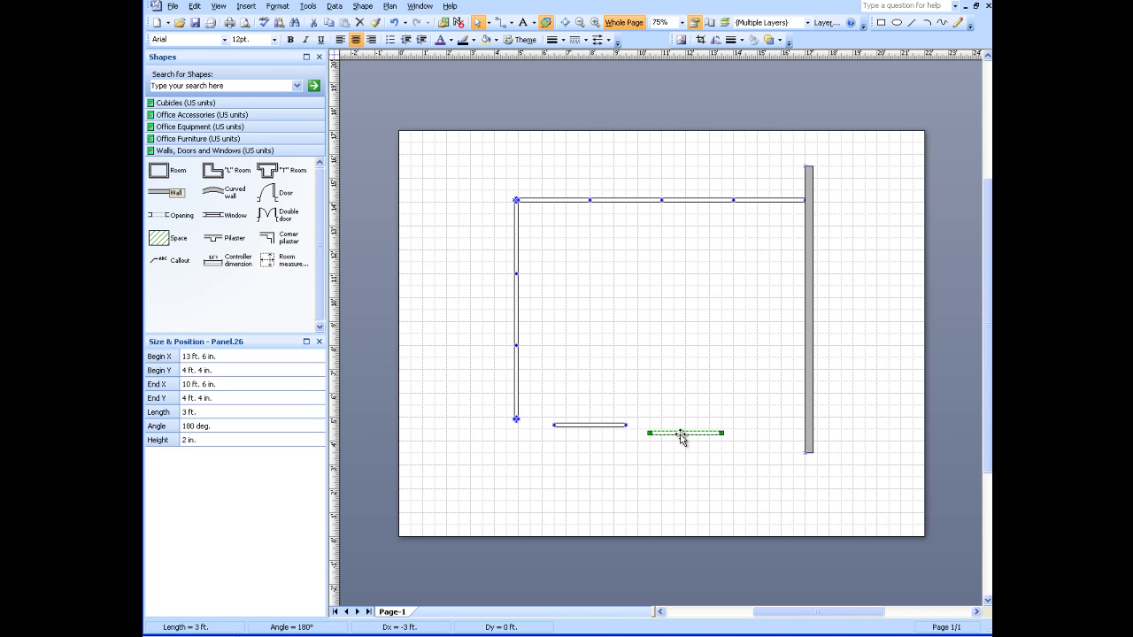
pyautogui.moveTo(683, 433); pyautogui.dragTo(745, 417)
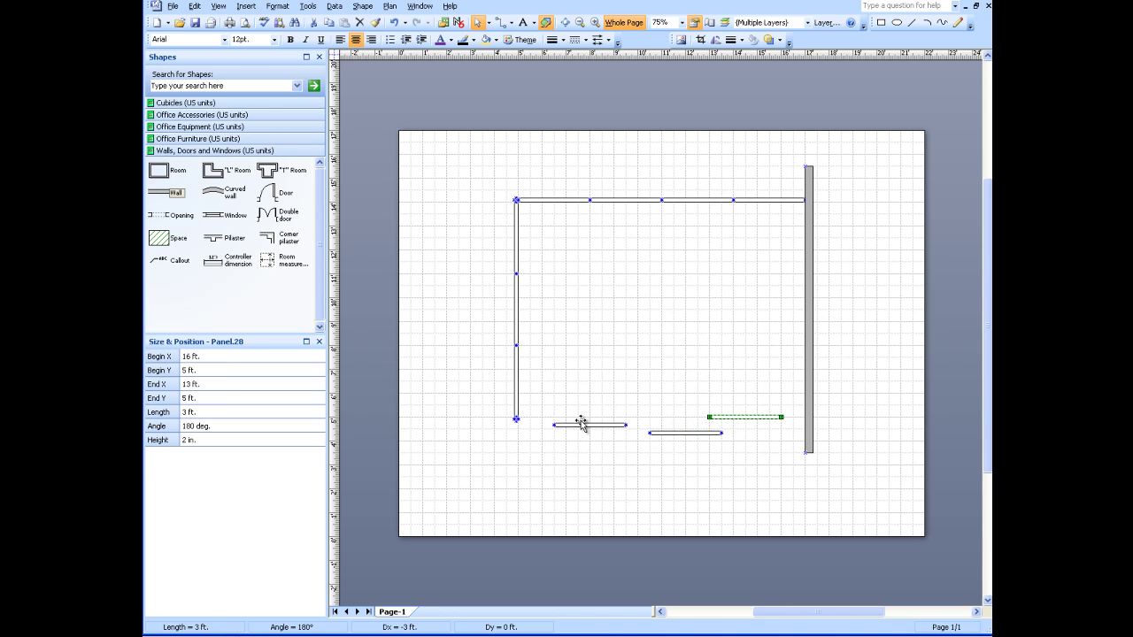
pyautogui.moveTo(577, 427); pyautogui.dragTo(539, 422)
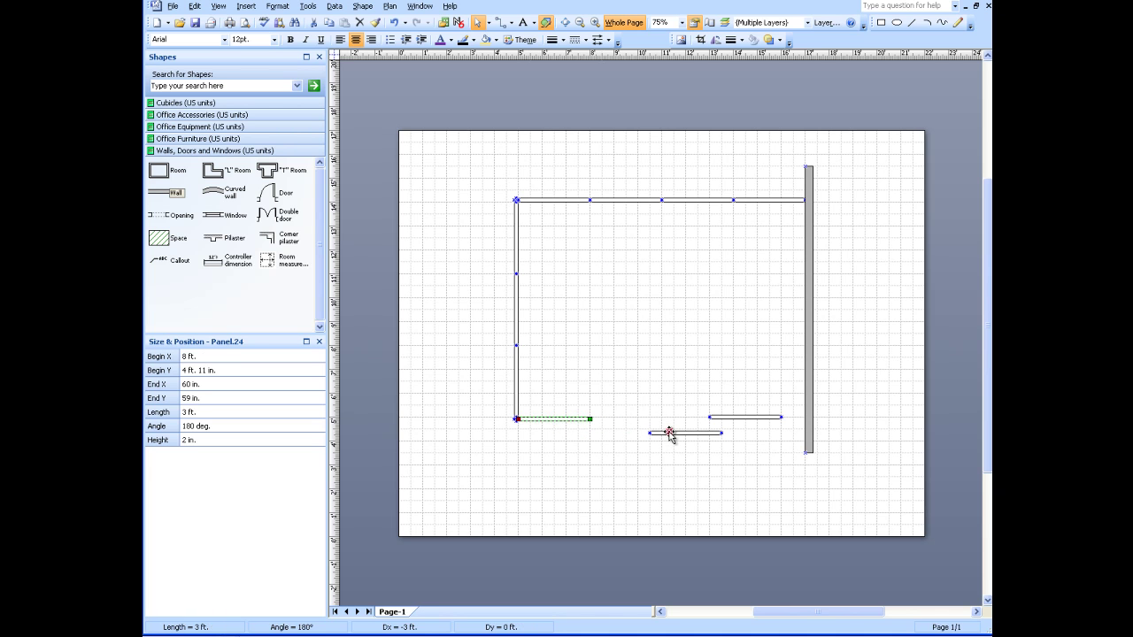
pyautogui.moveTo(670, 433); pyautogui.dragTo(632, 425)
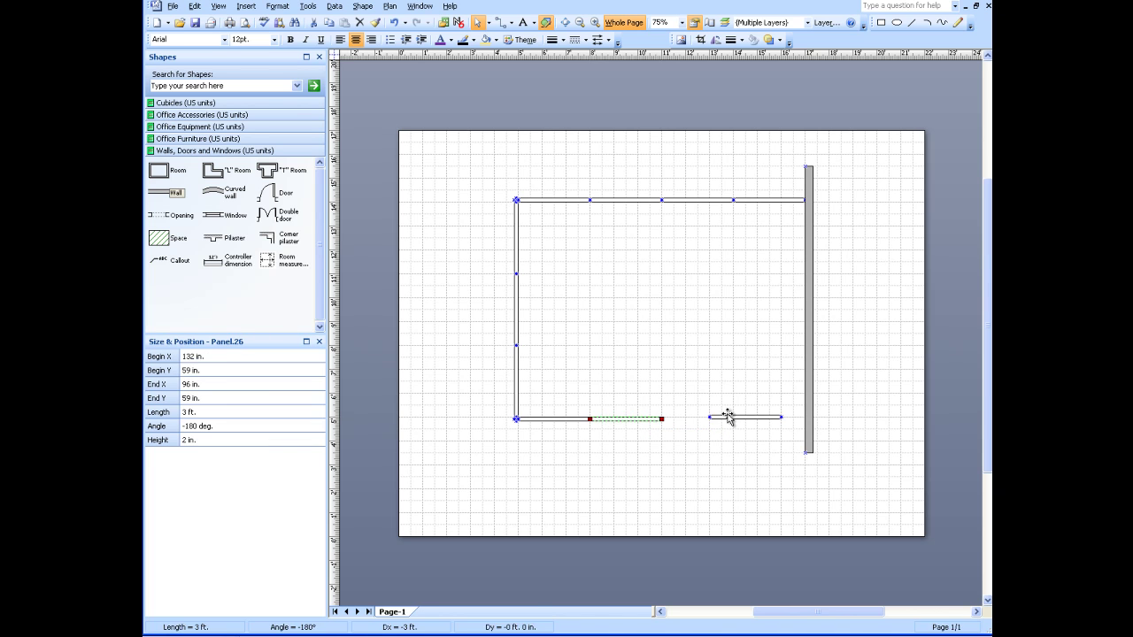
pyautogui.moveTo(727, 416); pyautogui.dragTo(680, 419)
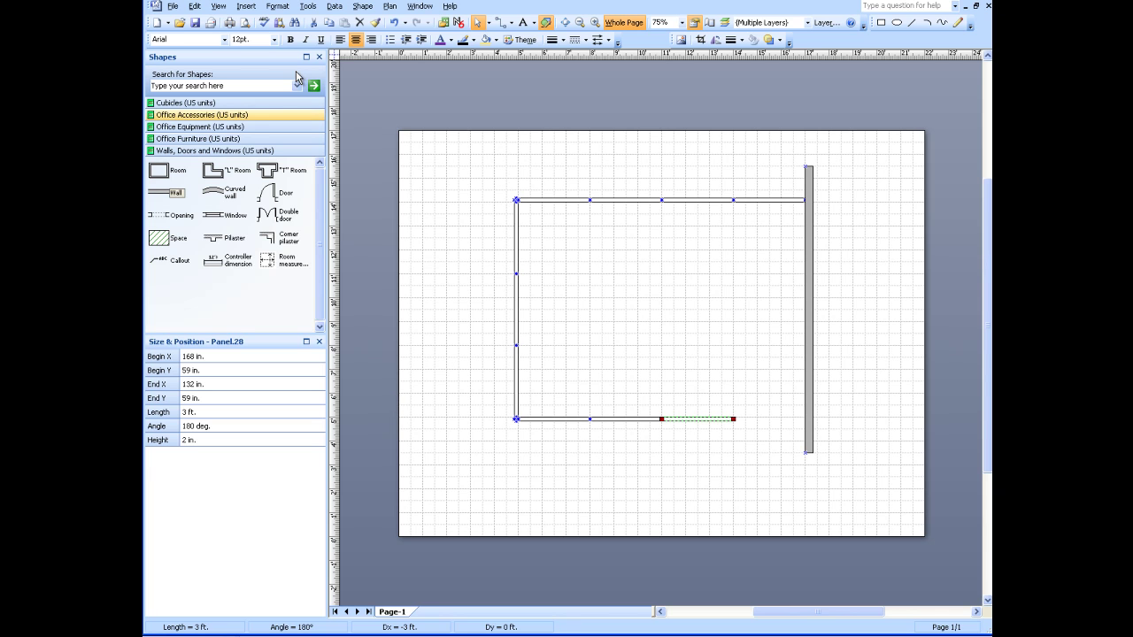
# Drop a Corner surface, snap it into the bottom-left corner and resize it to 3 ft × 3 ft
pyautogui.click(181, 102)
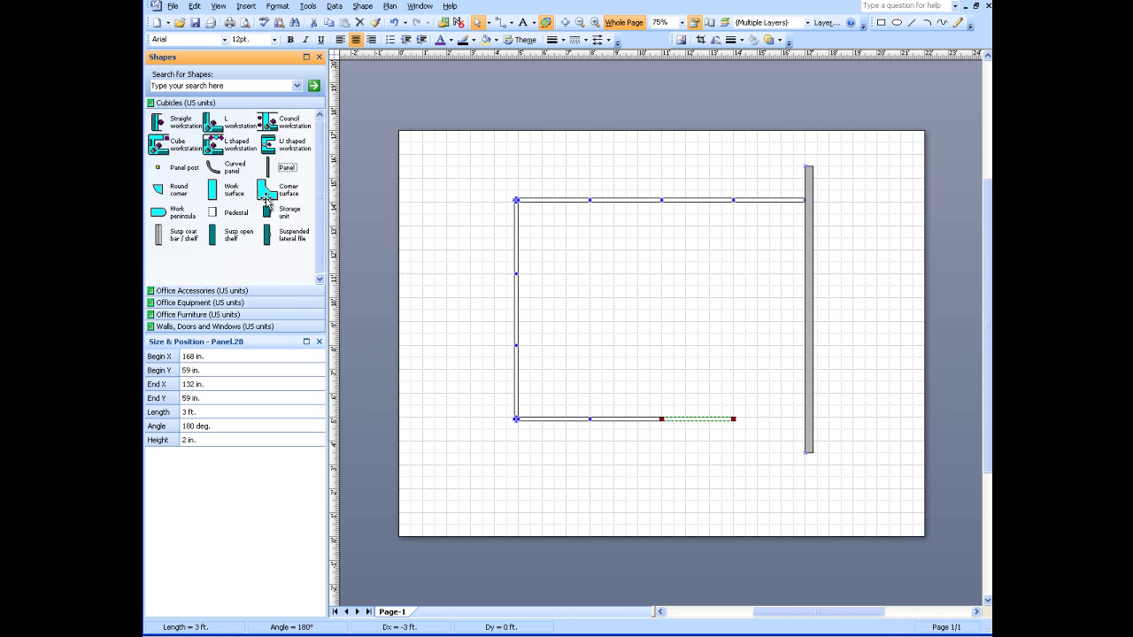
pyautogui.moveTo(264, 194); pyautogui.dragTo(591, 355)
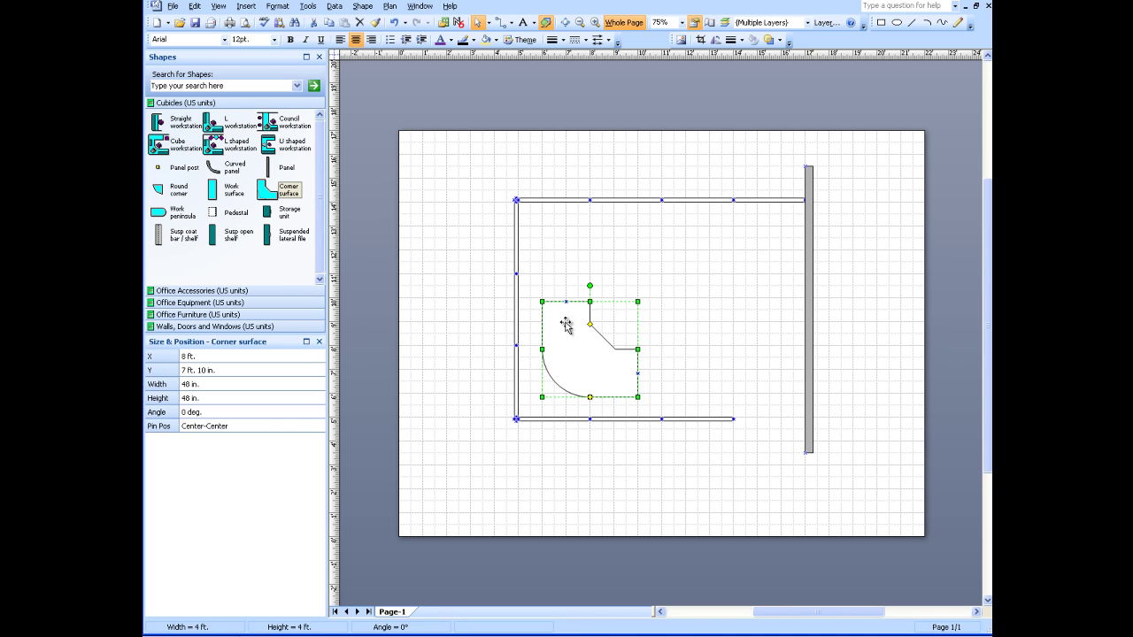
pyautogui.moveTo(603, 337); pyautogui.dragTo(582, 359)
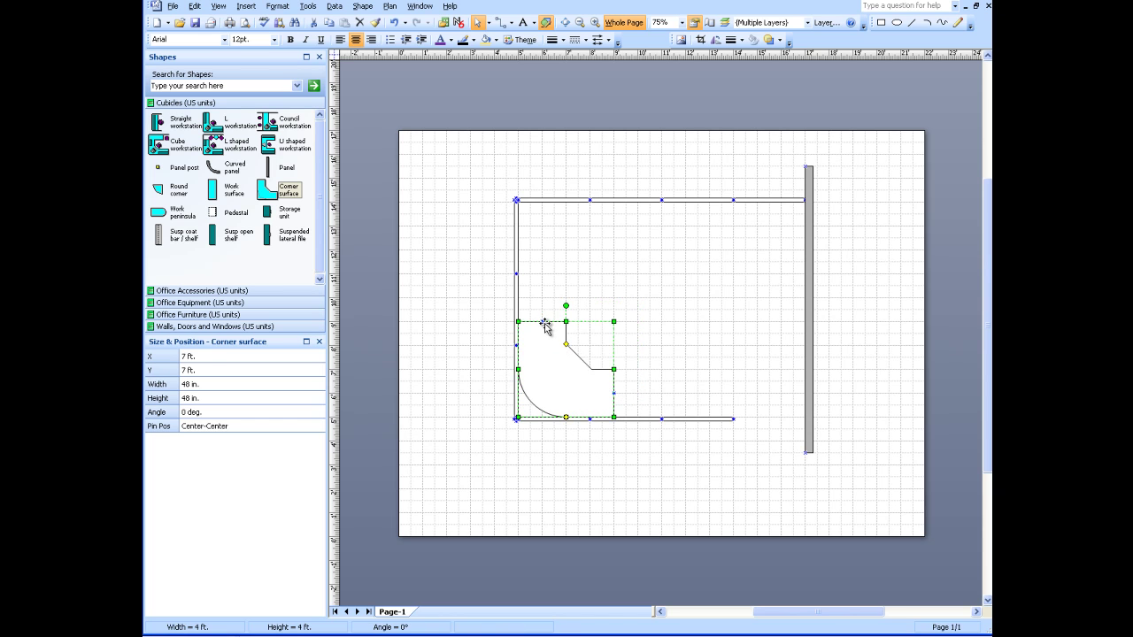
pyautogui.moveTo(566, 321); pyautogui.dragTo(566, 344)
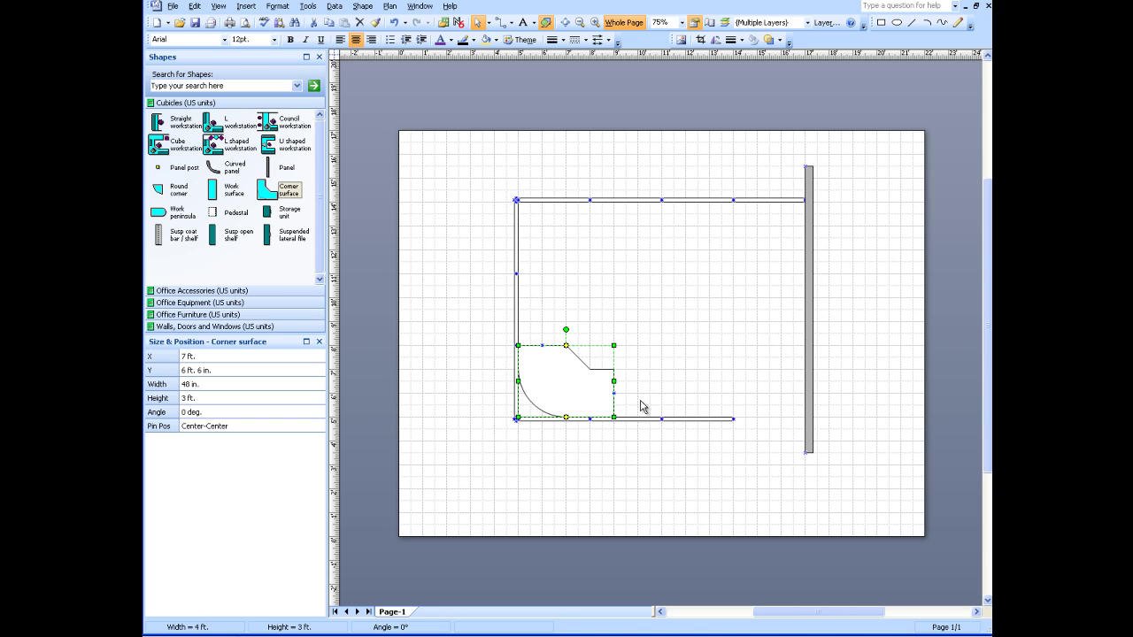
pyautogui.moveTo(612, 379); pyautogui.dragTo(590, 380)
pyautogui.click(549, 282)
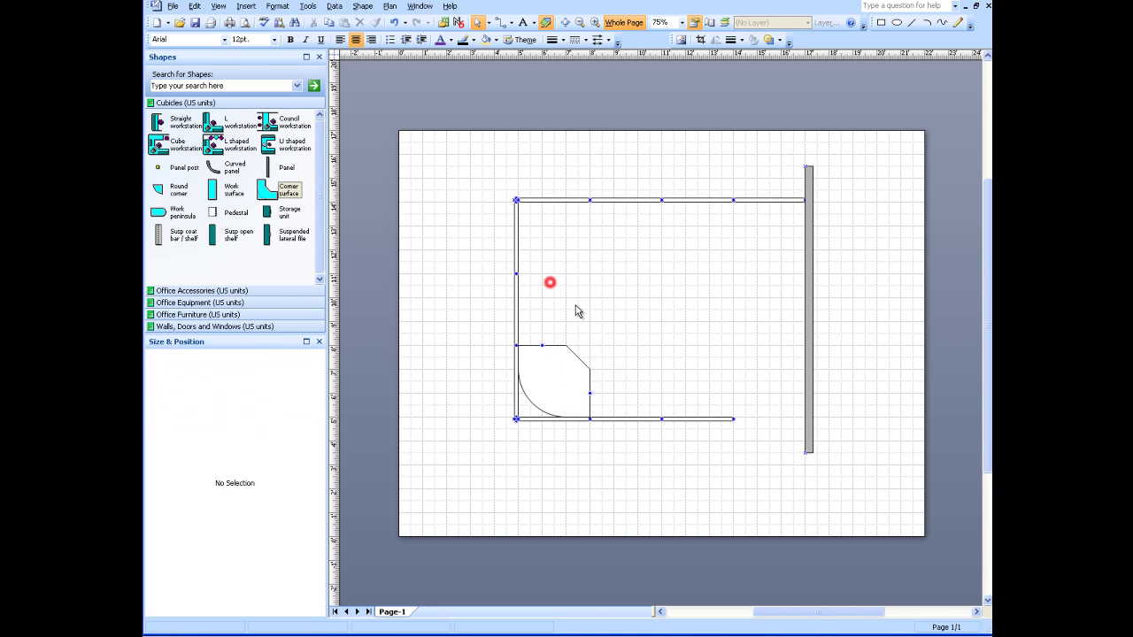
pyautogui.click(528, 404)
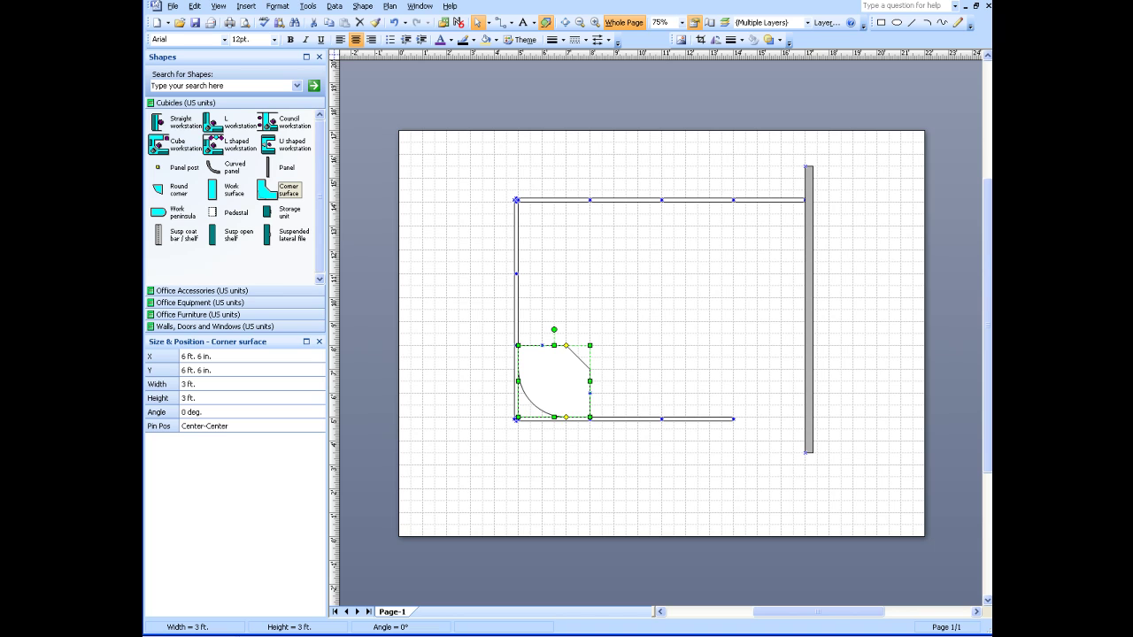
# Set the corner surface's Radius to 0 in the Shape Data window
pyautogui.moveTo(956, 416); pyautogui.dragTo(243, 461)
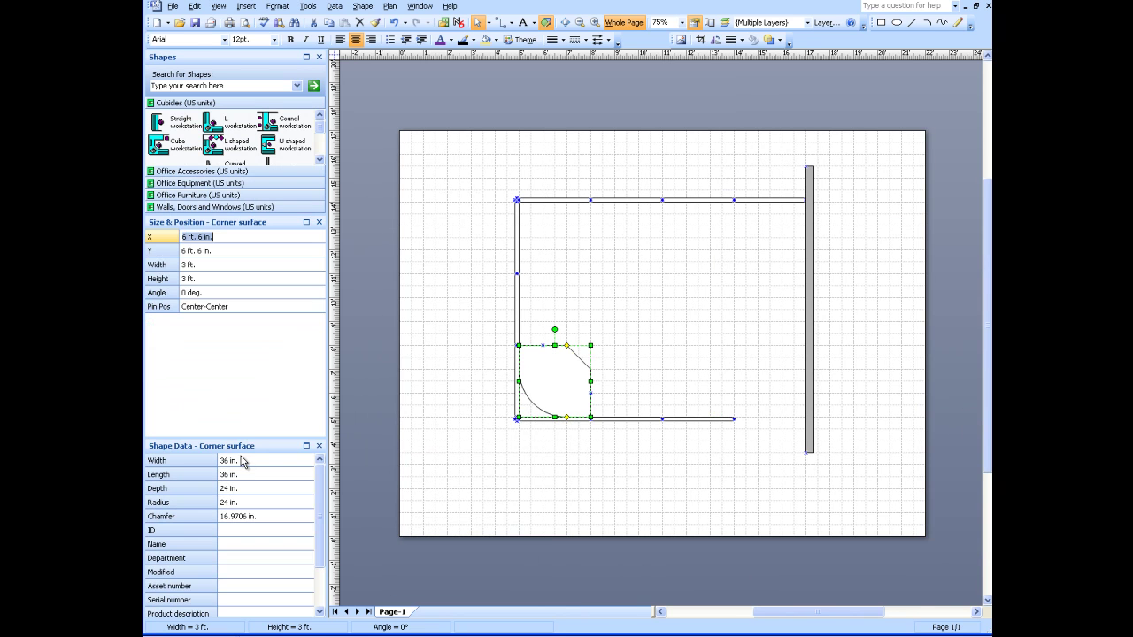
pyautogui.click(248, 459)
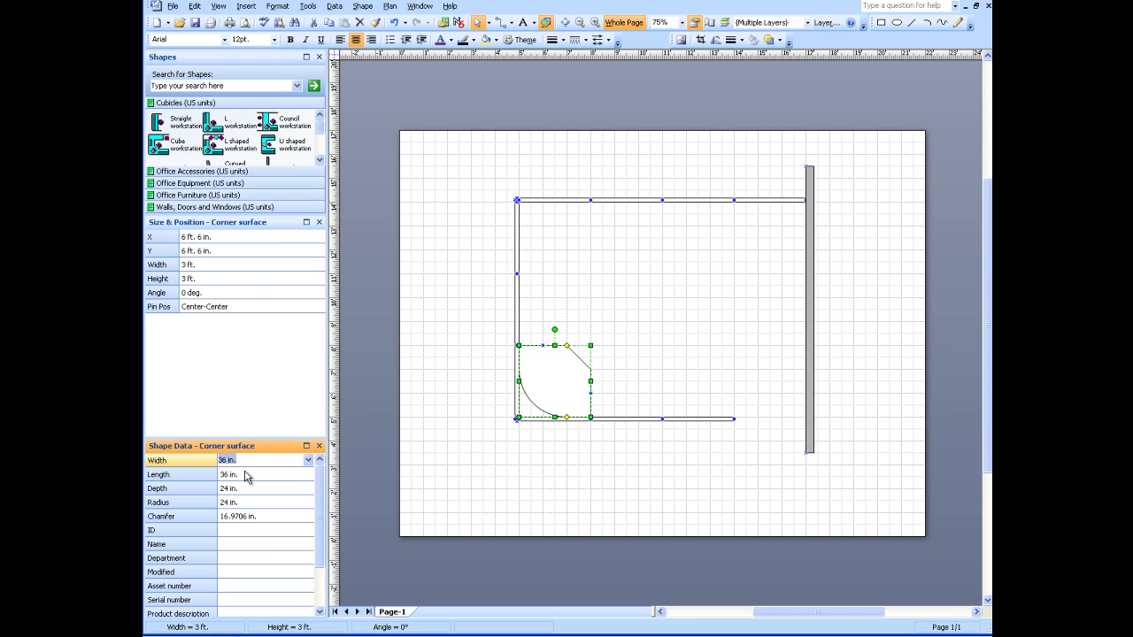
pyautogui.click(241, 503)
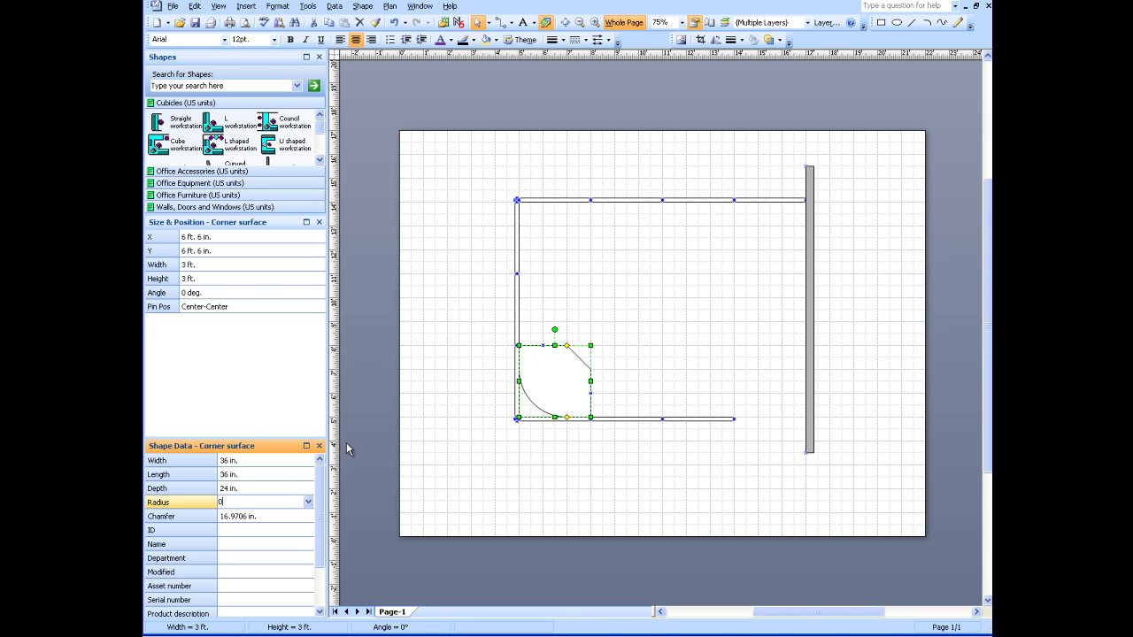
pyautogui.click(438, 436)
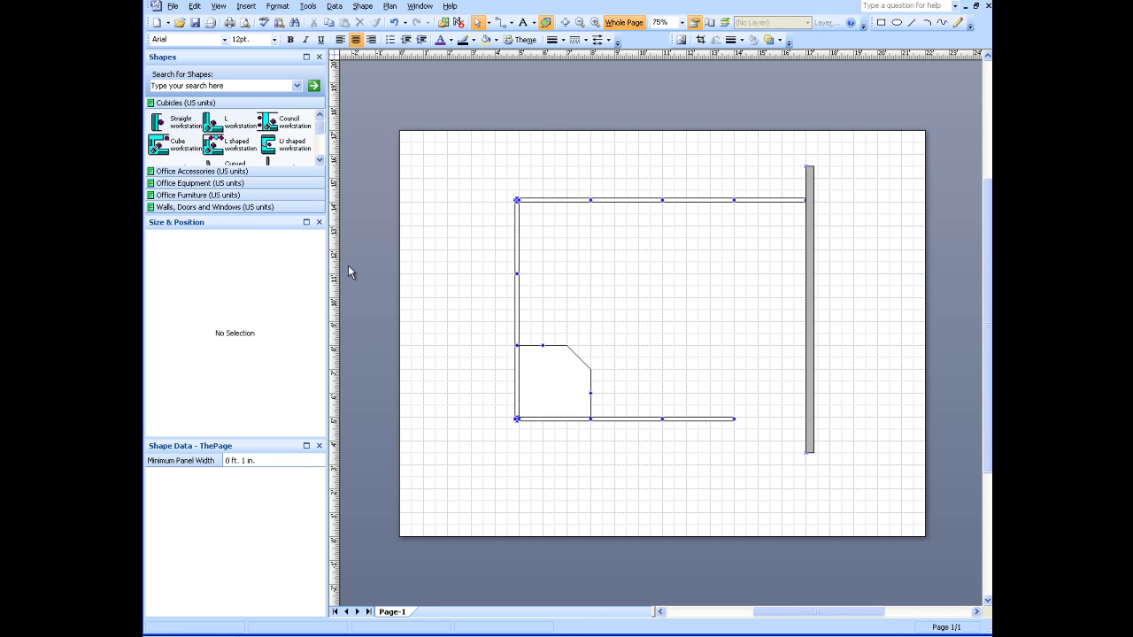
# Add a 3 ft Work surface and copies, placing one right of the corner surface and two above it
pyautogui.click(321, 160)
pyautogui.click(322, 161)
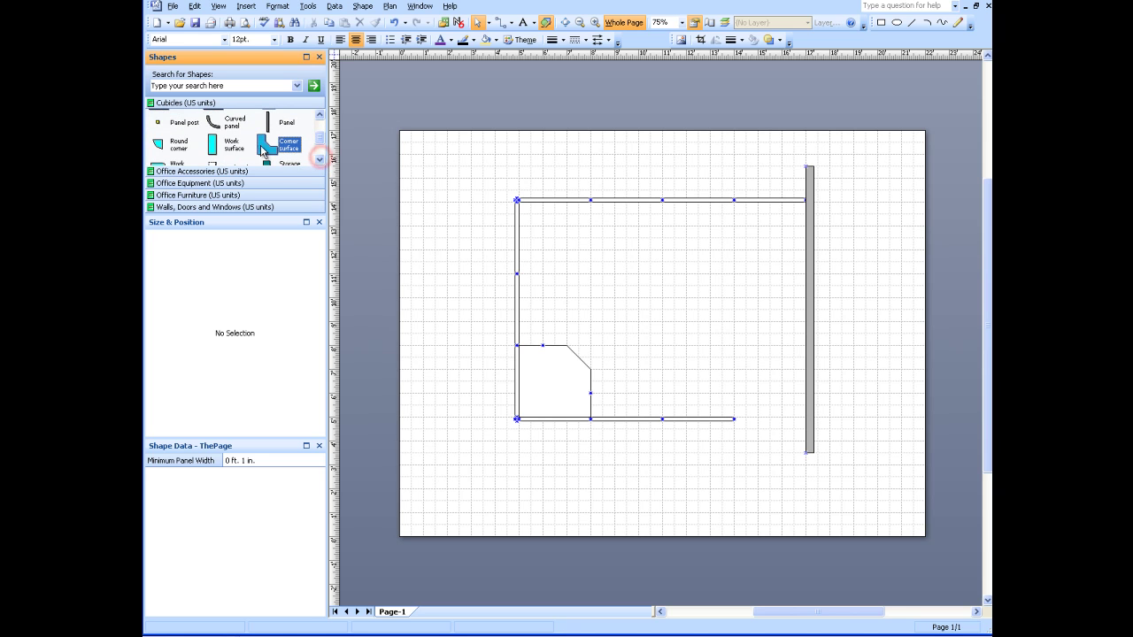
pyautogui.moveTo(213, 149); pyautogui.dragTo(546, 301)
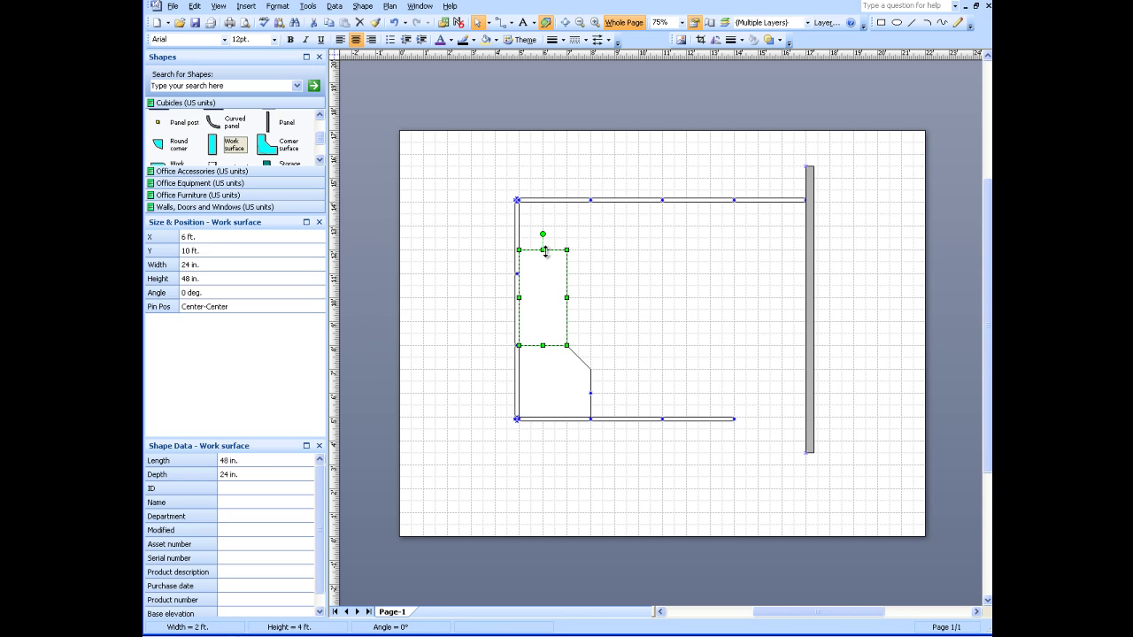
pyautogui.moveTo(543, 250); pyautogui.dragTo(544, 274)
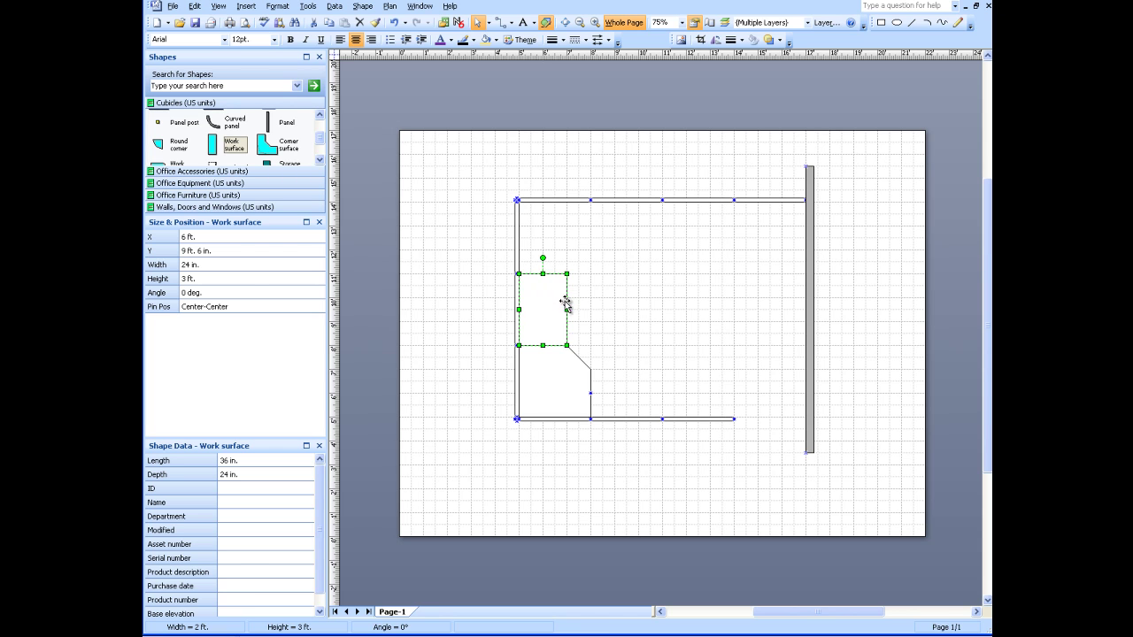
pyautogui.moveTo(569, 294); pyautogui.dragTo(694, 365)
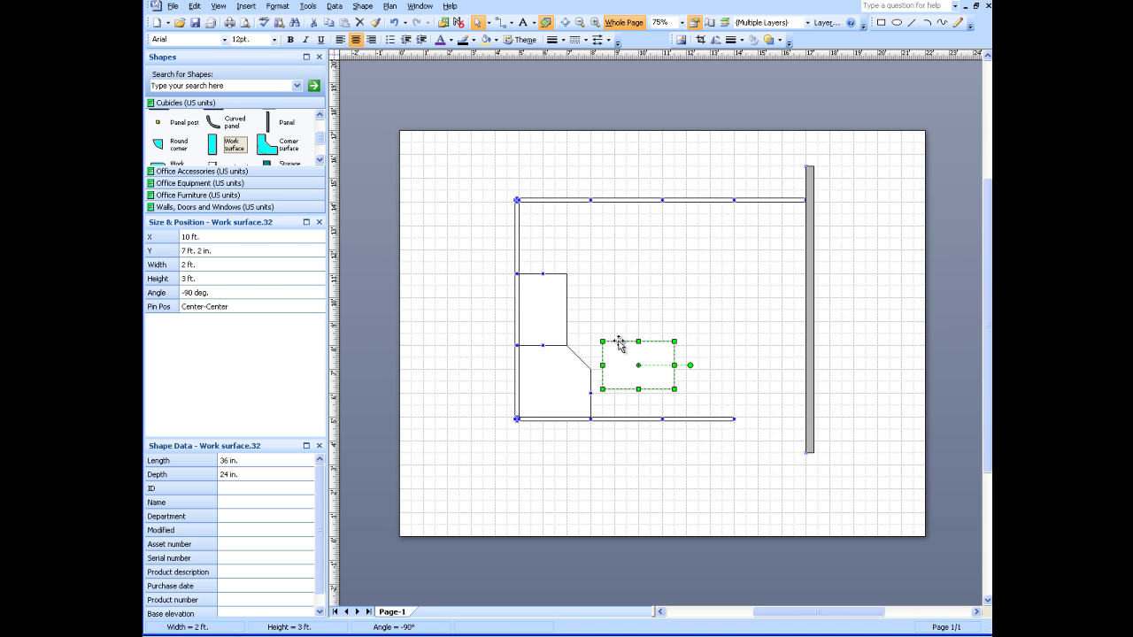
pyautogui.moveTo(618, 343); pyautogui.dragTo(606, 371)
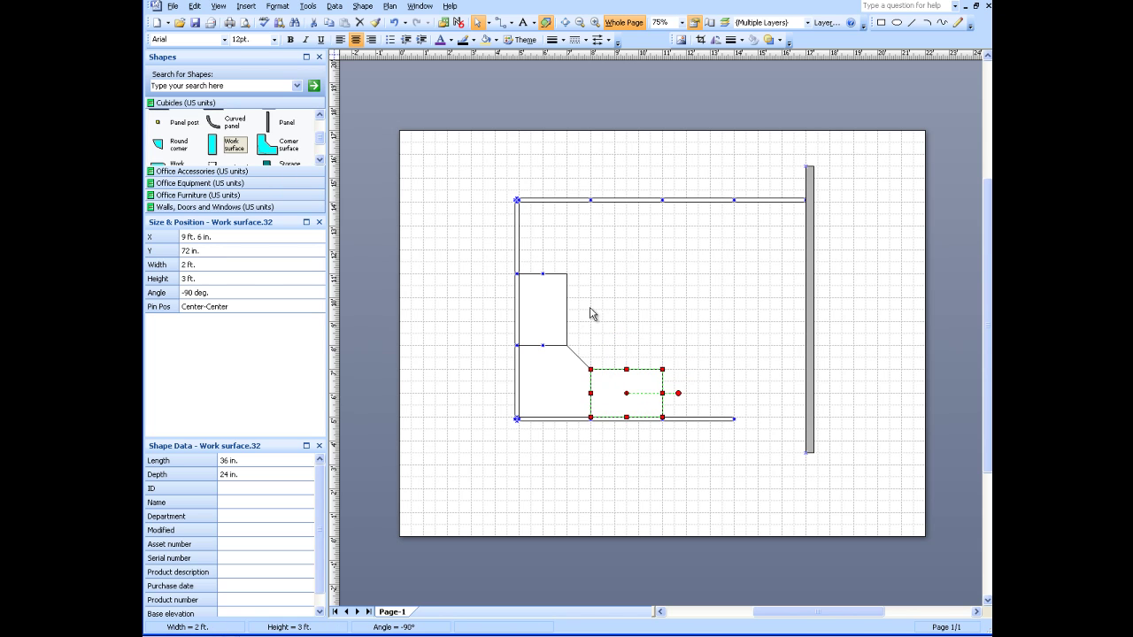
pyautogui.moveTo(568, 314); pyautogui.dragTo(566, 239)
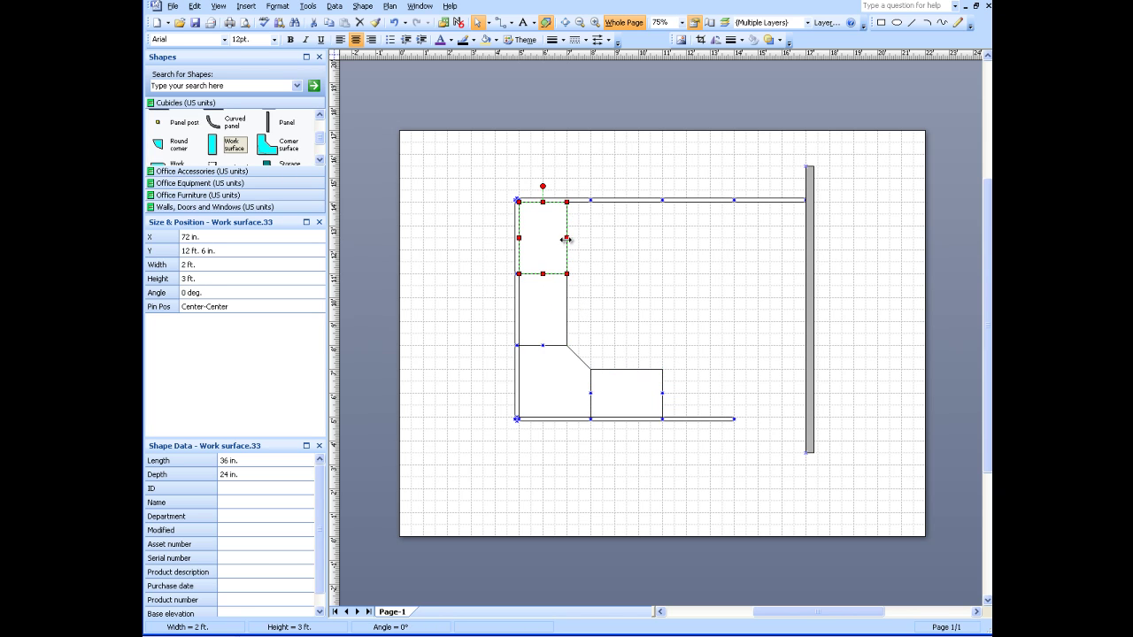
pyautogui.click(619, 252)
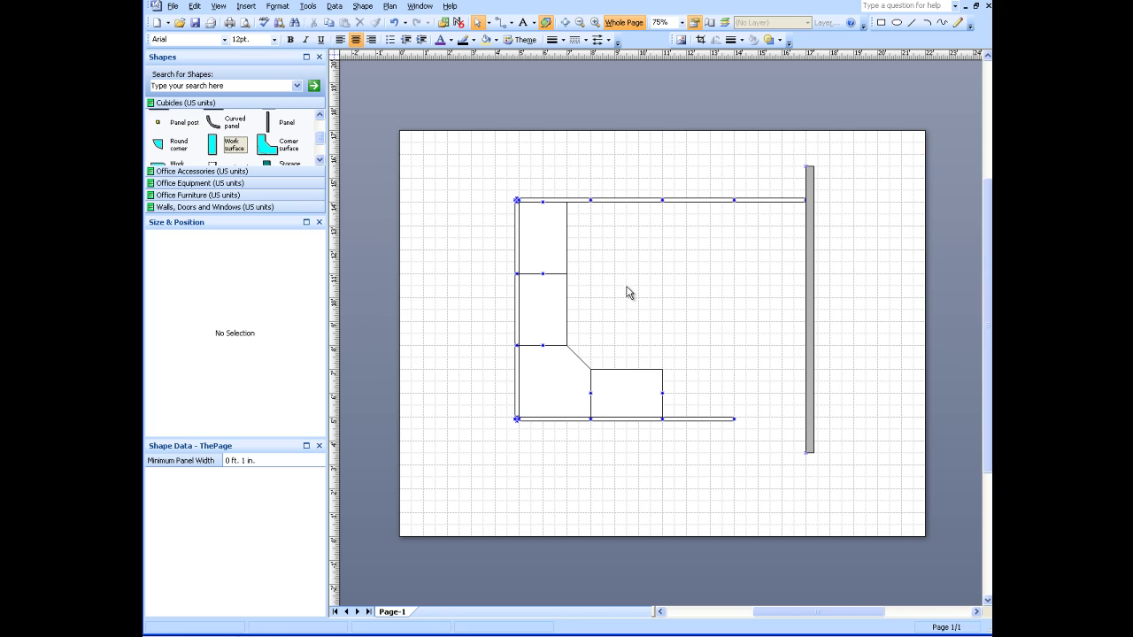
# Add a Work peninsula rotated upright at the desk's end, plus another work surface to the right
pyautogui.click(319, 160)
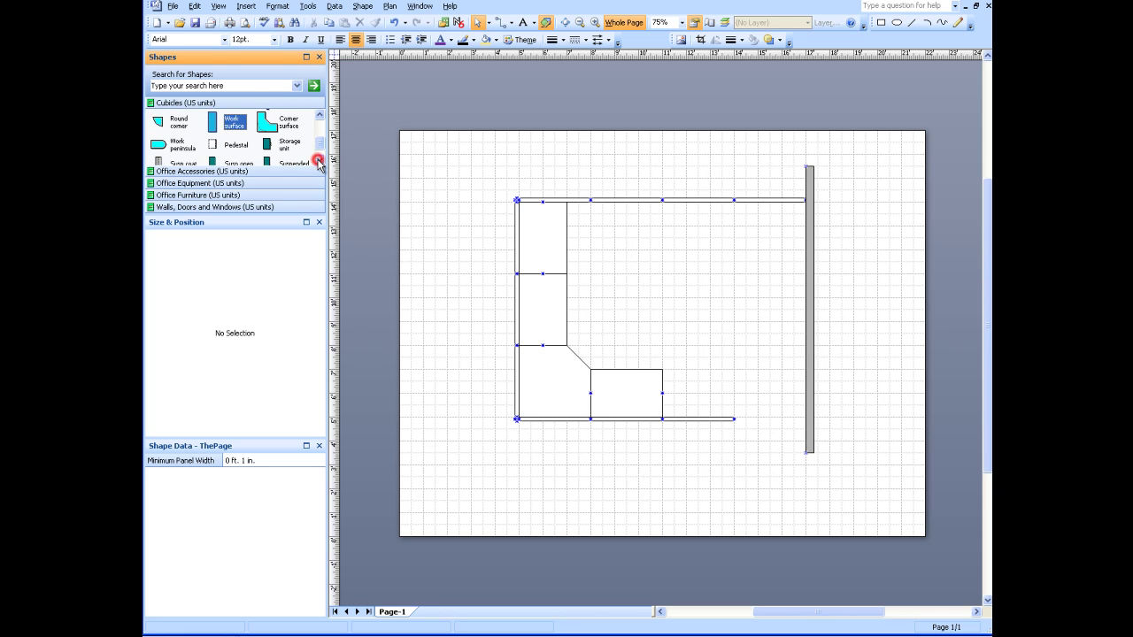
pyautogui.click(319, 160)
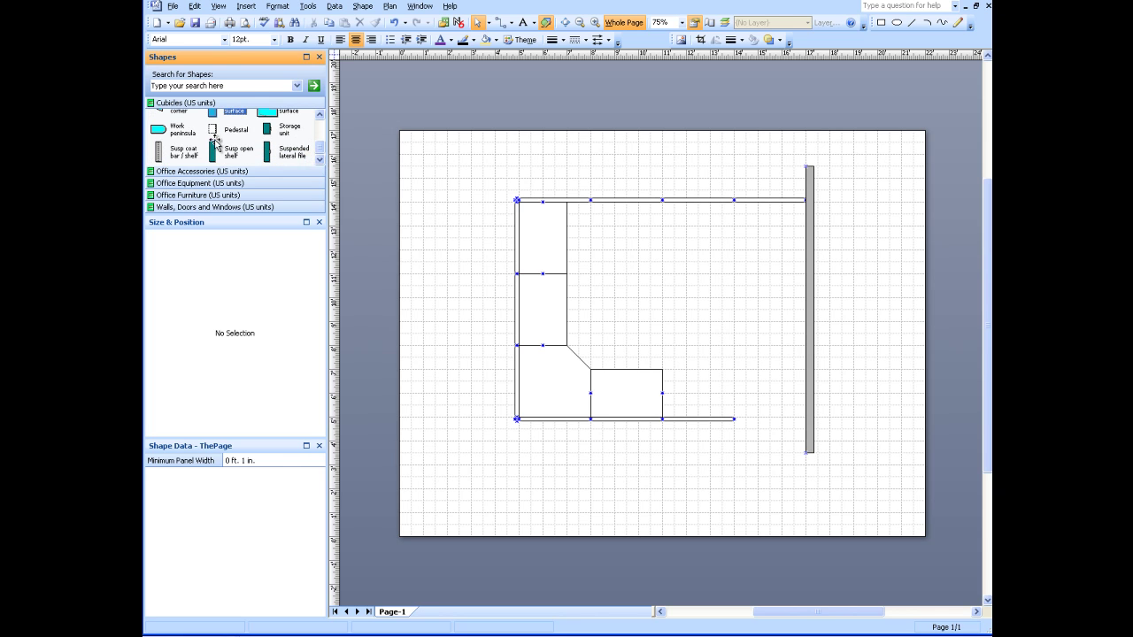
pyautogui.moveTo(159, 129); pyautogui.dragTo(720, 326)
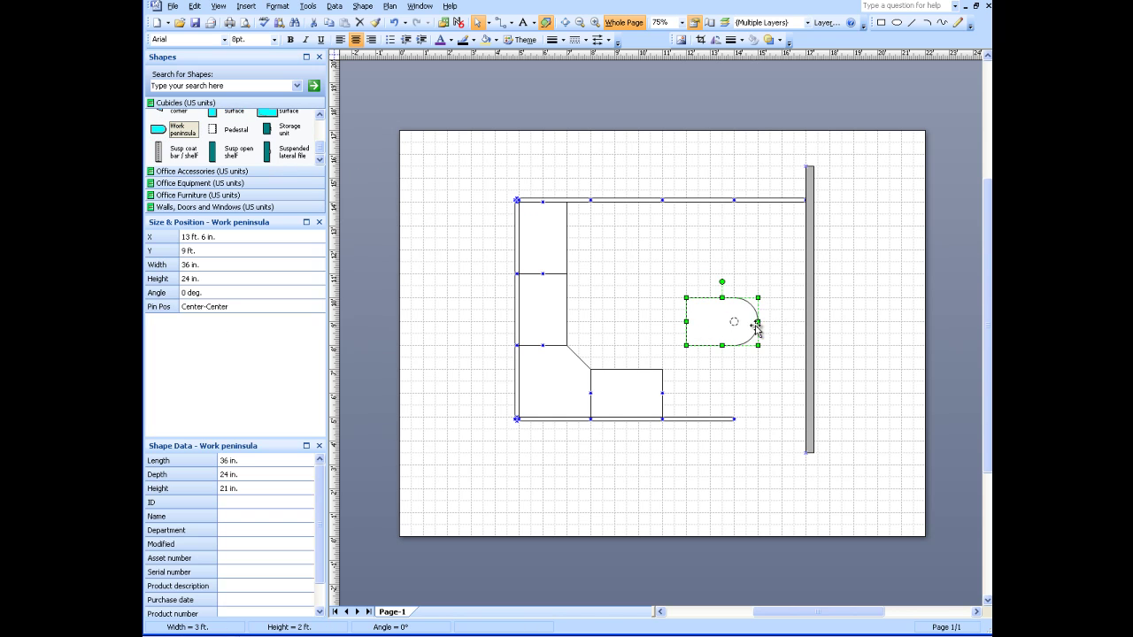
pyautogui.moveTo(722, 284); pyautogui.dragTo(683, 323)
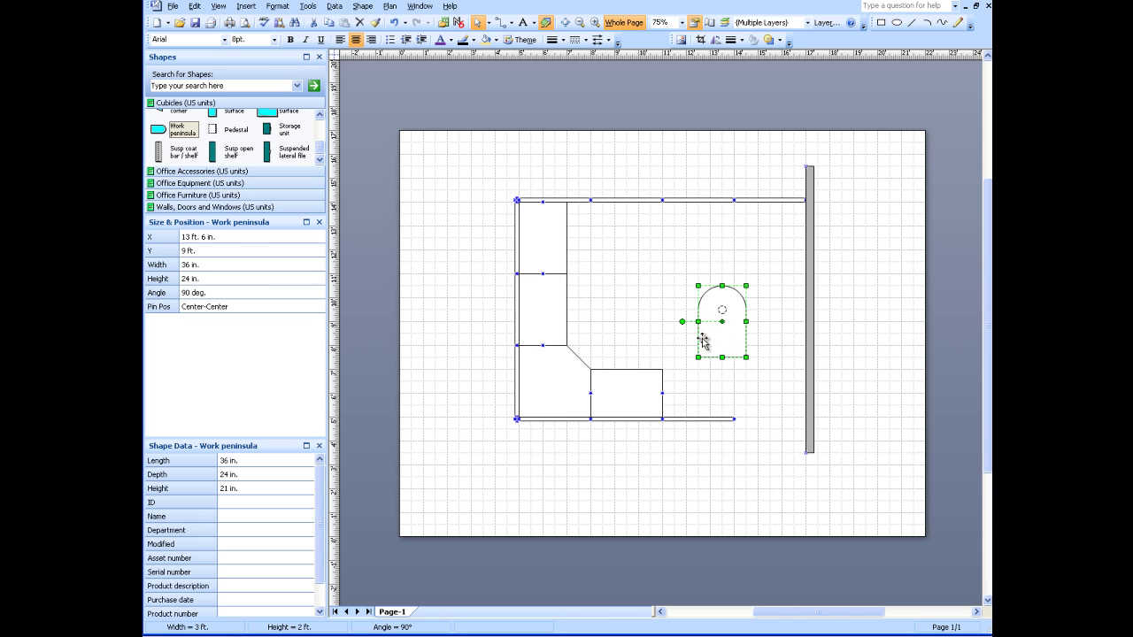
pyautogui.moveTo(699, 339); pyautogui.dragTo(691, 350)
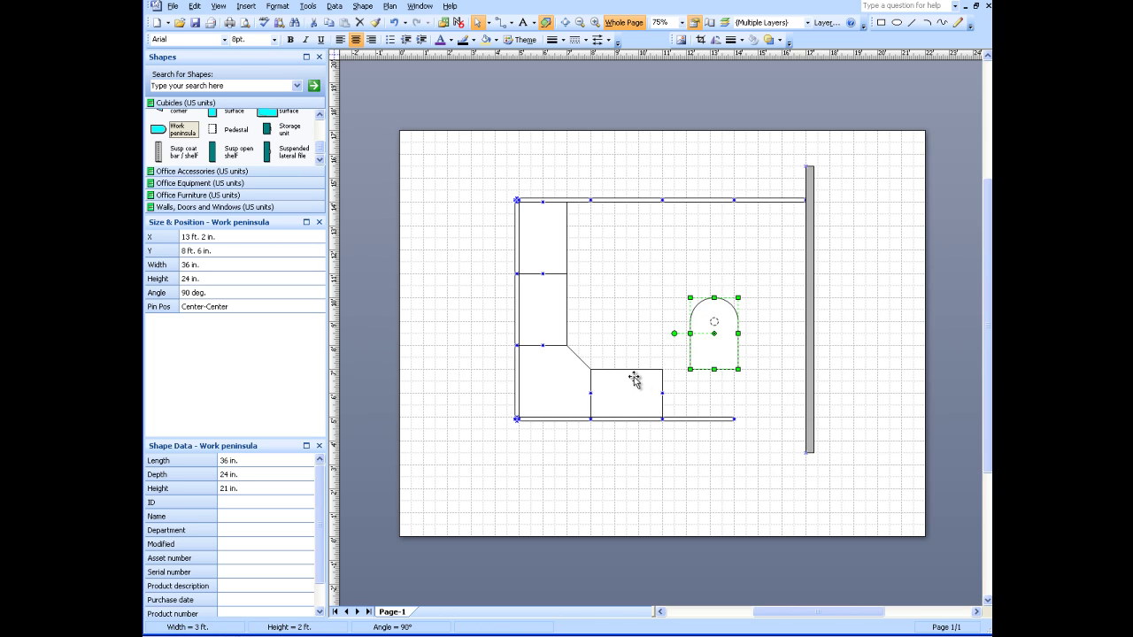
pyautogui.moveTo(633, 372); pyautogui.dragTo(709, 370)
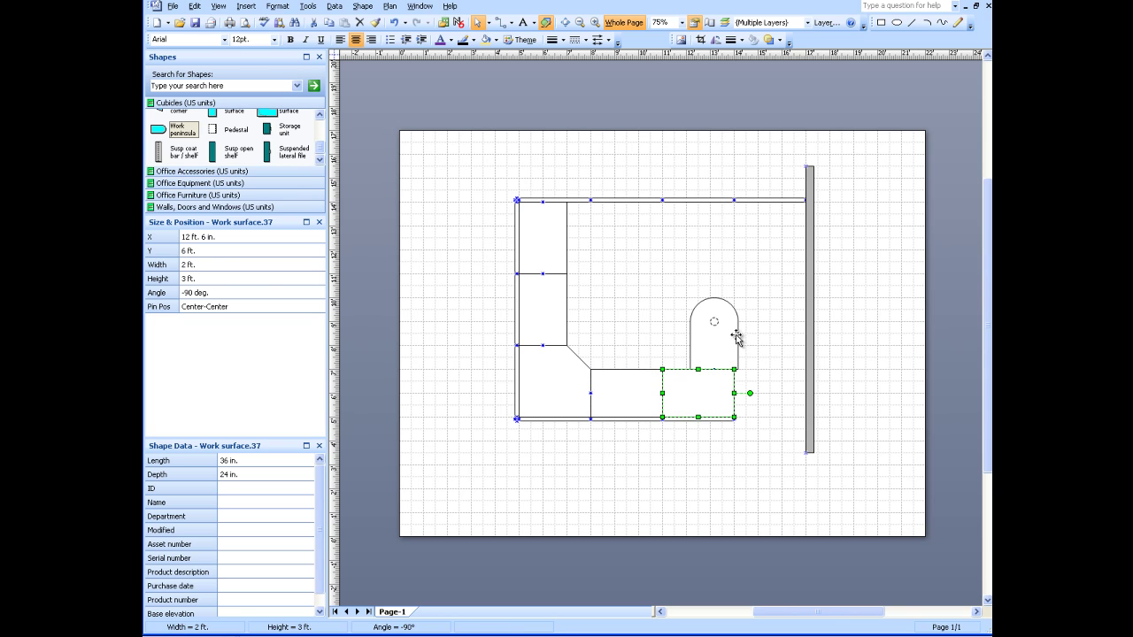
# Add a 48 × 18 in lateral file, rotated horizontal with Ctrl+R, against the top panel corner
pyautogui.click(201, 197)
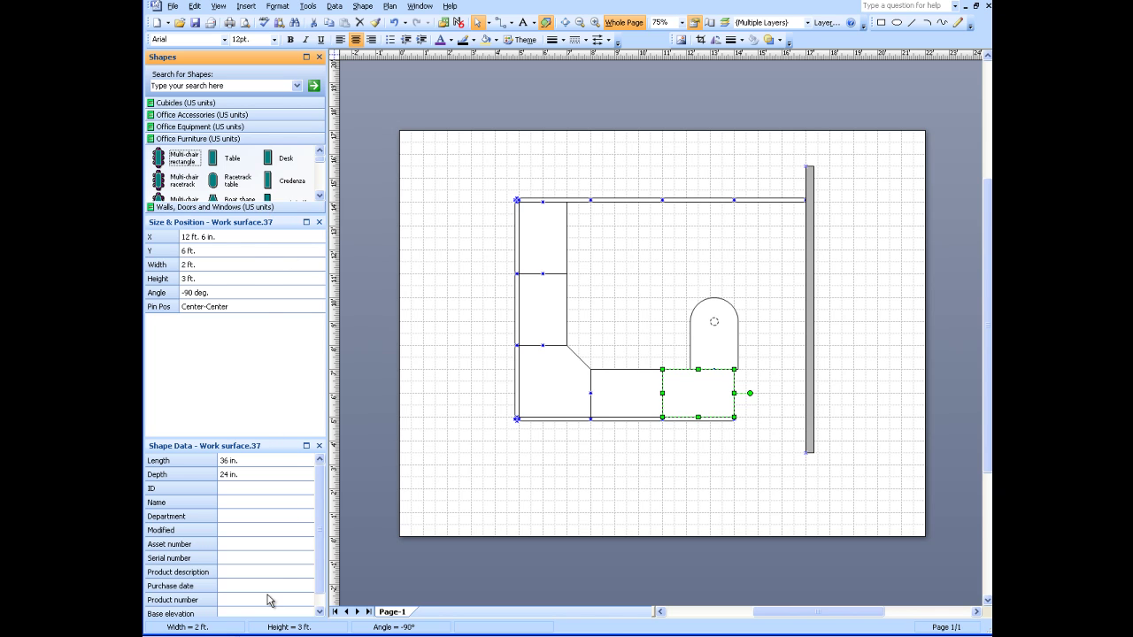
pyautogui.click(267, 441)
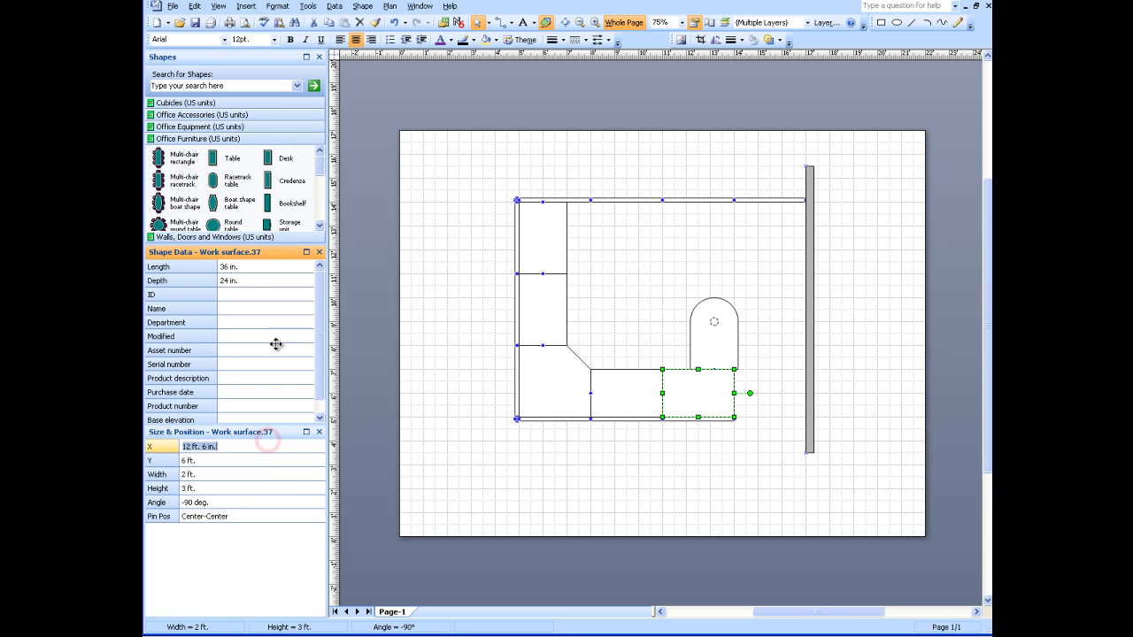
pyautogui.press('End')
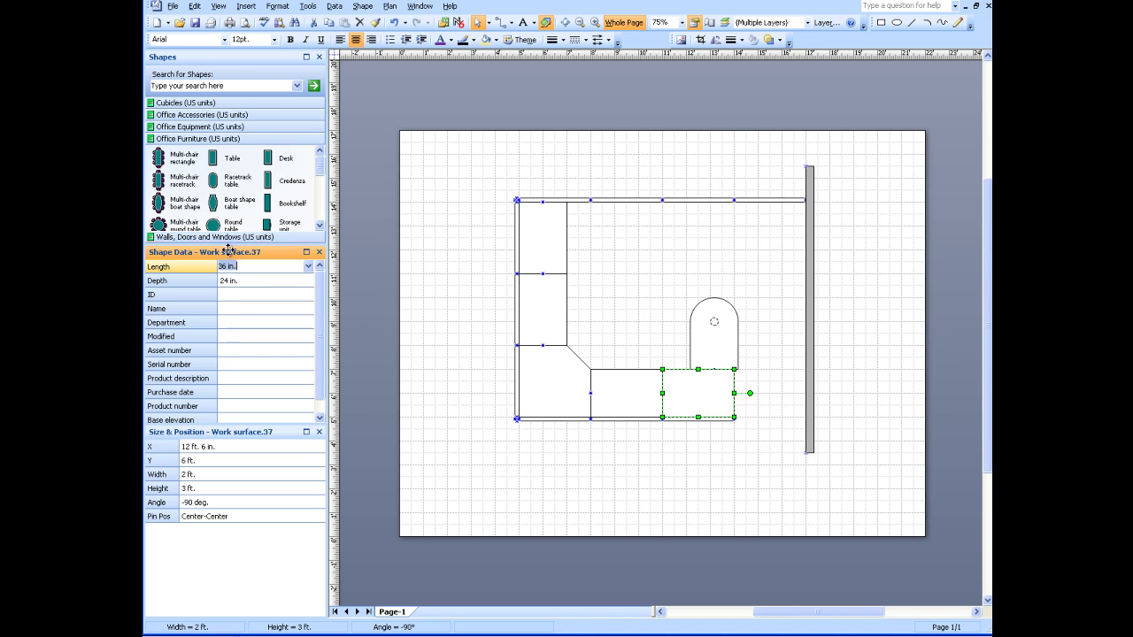
pyautogui.click(320, 228)
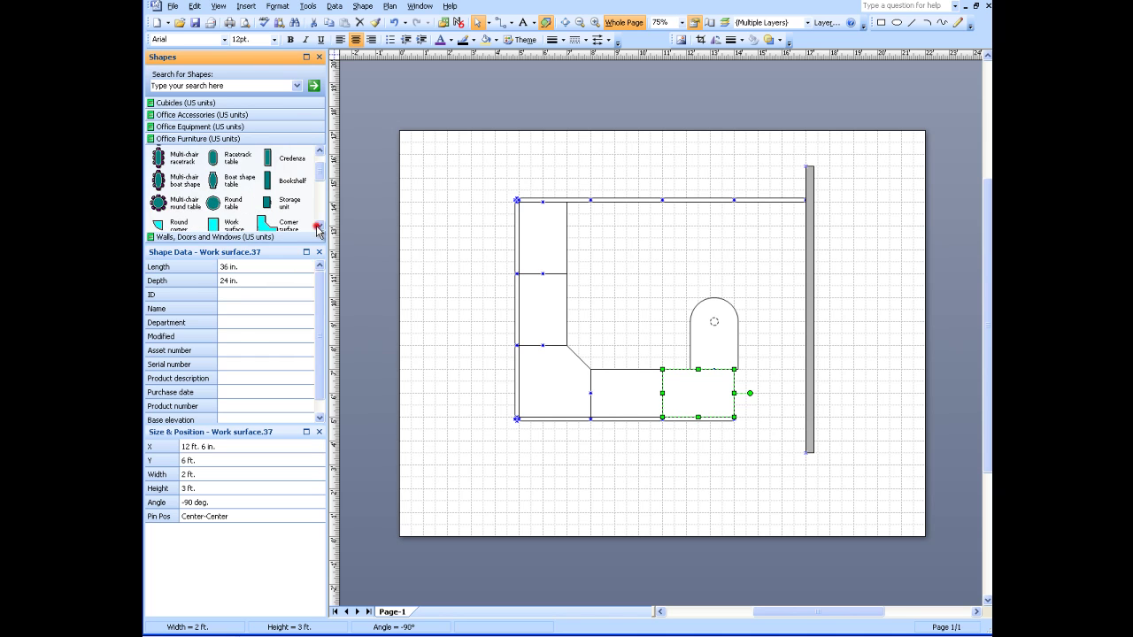
pyautogui.click(320, 227)
pyautogui.click(319, 227)
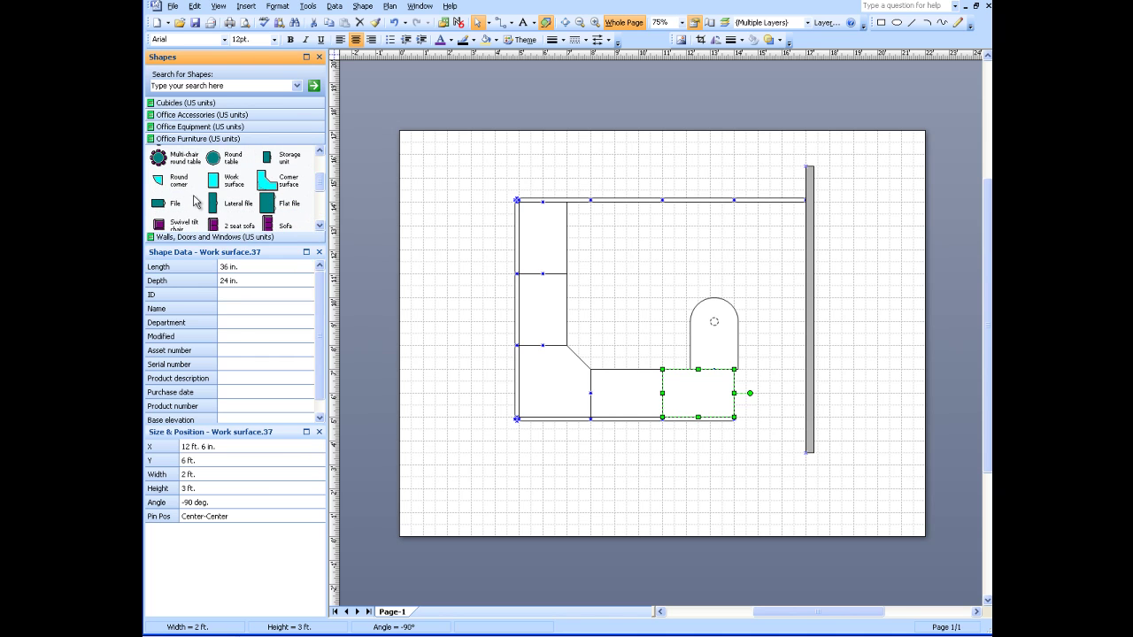
pyautogui.moveTo(210, 200); pyautogui.dragTo(458, 198)
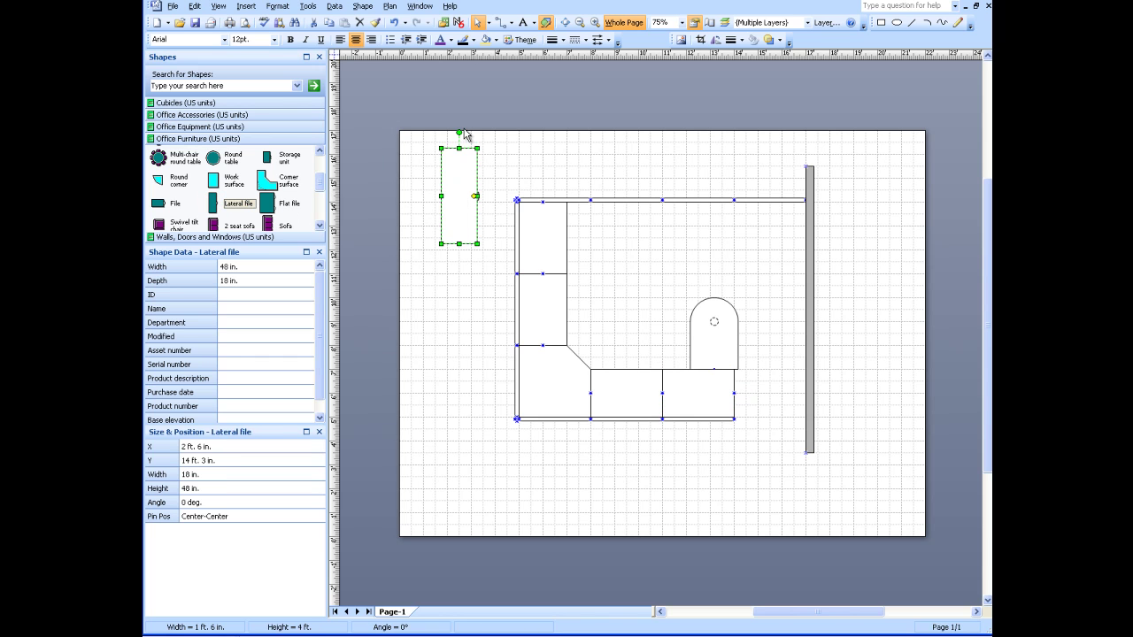
pyautogui.hotkey('ctrl', 'r')
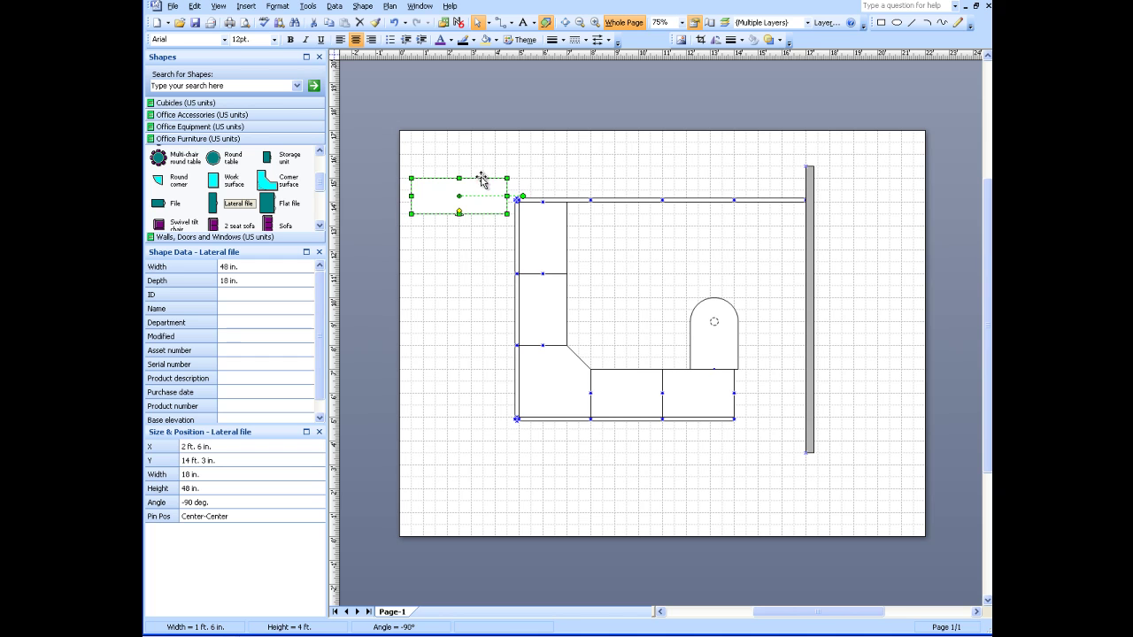
pyautogui.moveTo(481, 180); pyautogui.dragTo(634, 207)
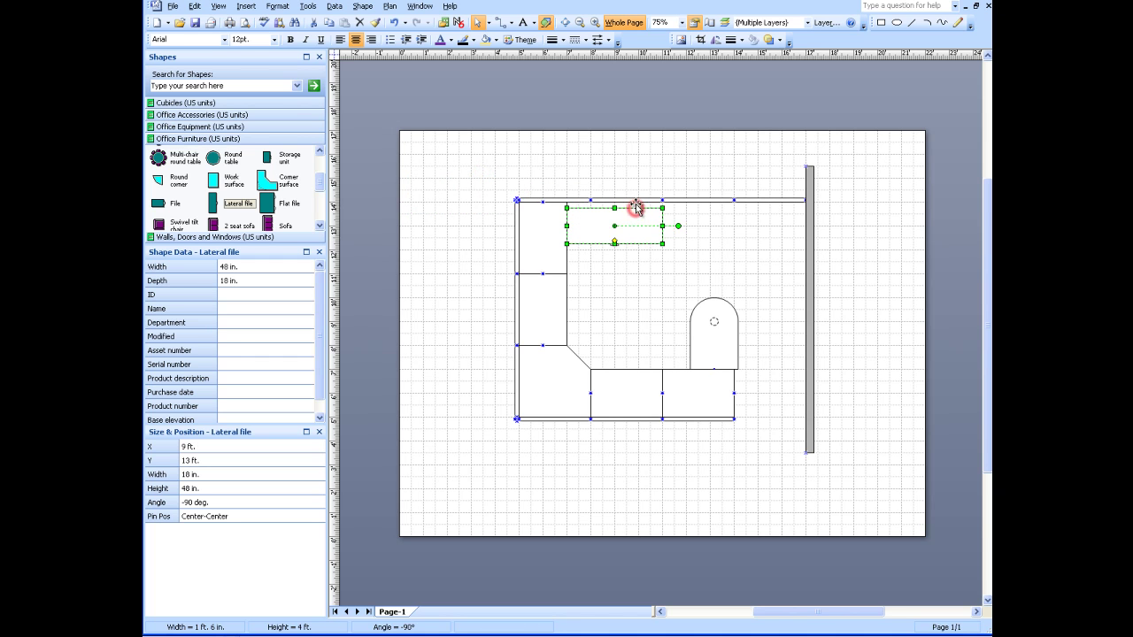
pyautogui.moveTo(636, 210); pyautogui.dragTo(632, 196)
pyautogui.click(605, 169)
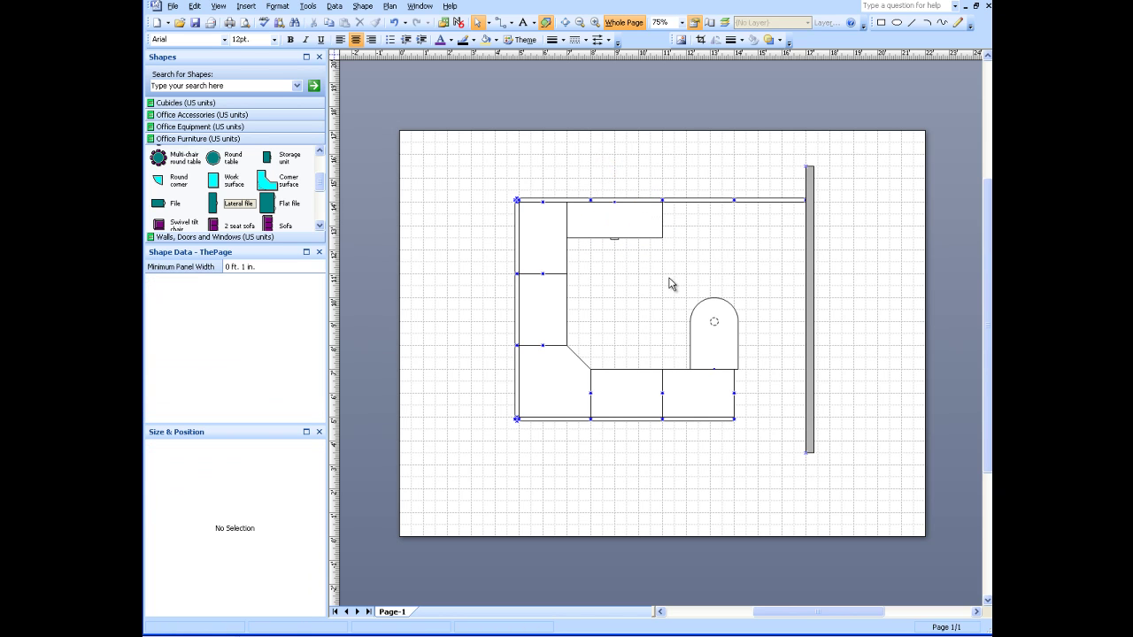
# Nudge the work peninsula slightly left so it lines up over the desk
pyautogui.click(738, 322)
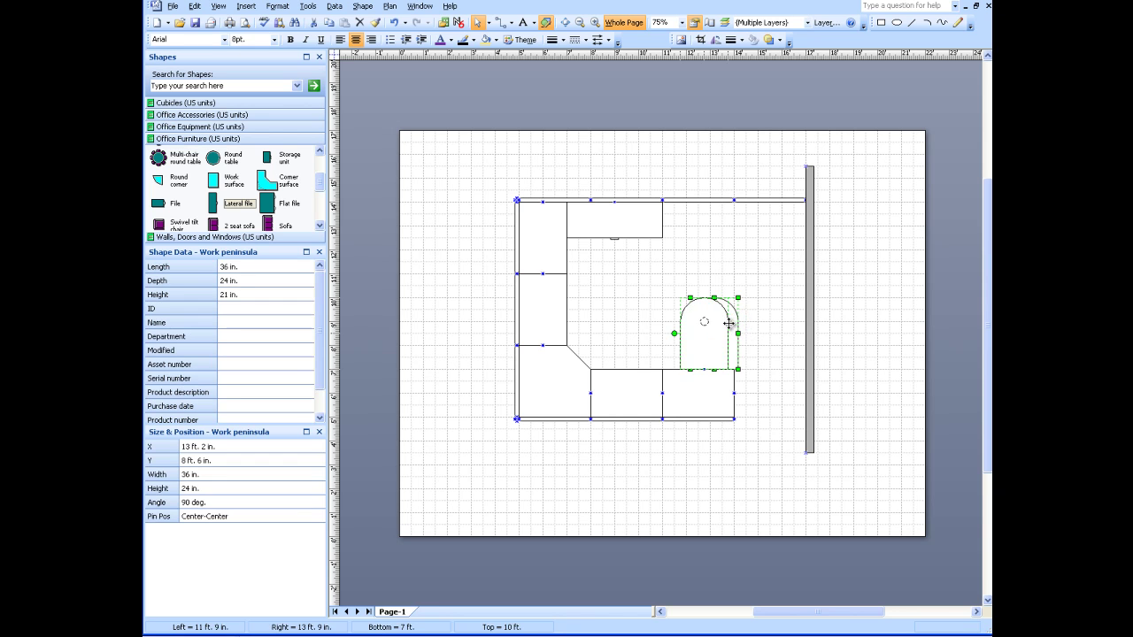
pyautogui.moveTo(740, 319); pyautogui.dragTo(738, 319)
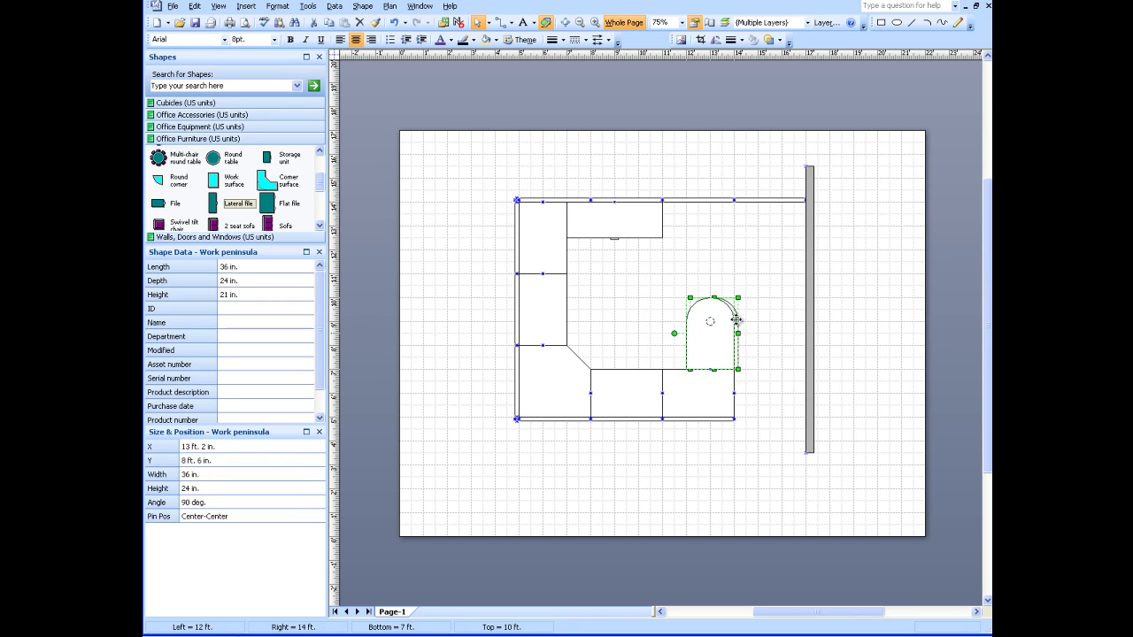
pyautogui.press('Left')
pyautogui.click(735, 257)
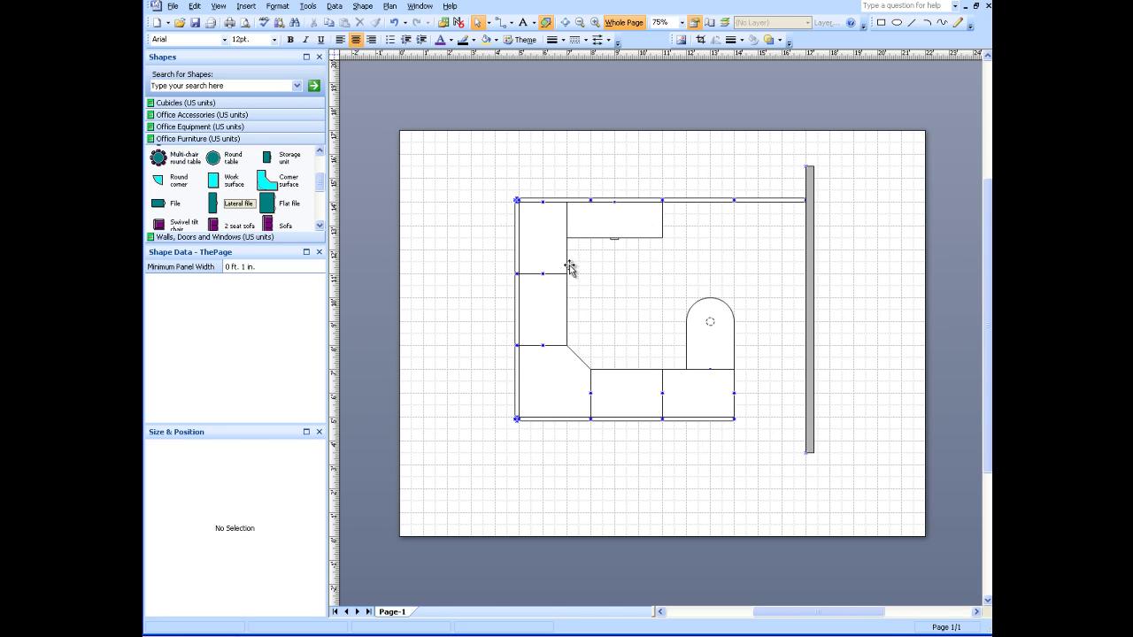
# Place a desk chair in the middle of the cubicle at the desk
pyautogui.moveTo(321, 186); pyautogui.dragTo(320, 202)
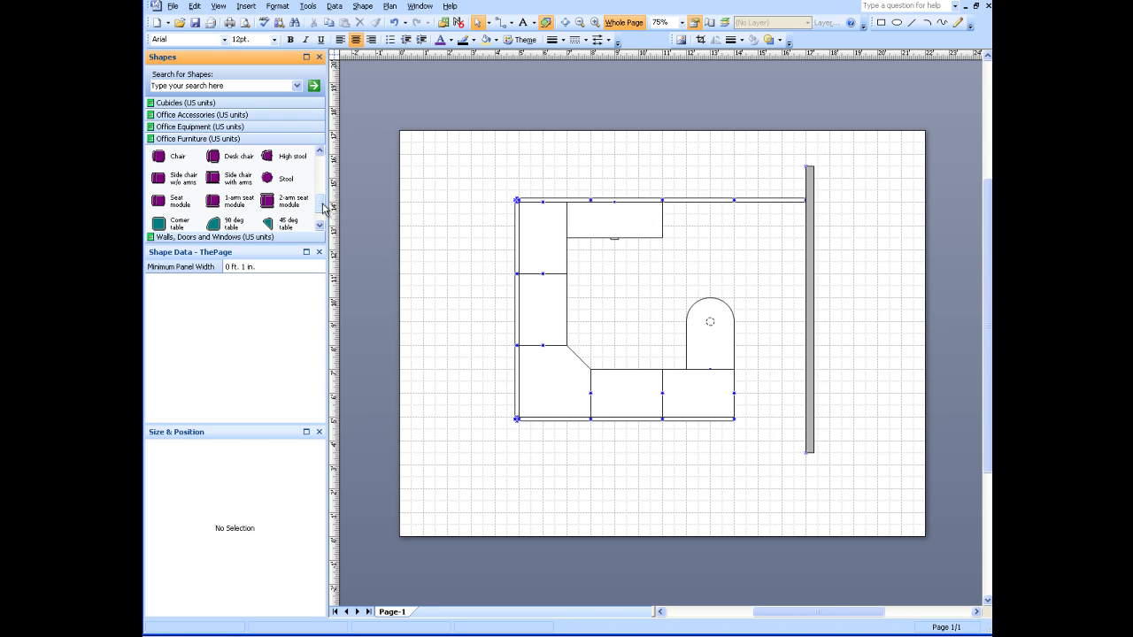
pyautogui.moveTo(322, 209); pyautogui.dragTo(321, 191)
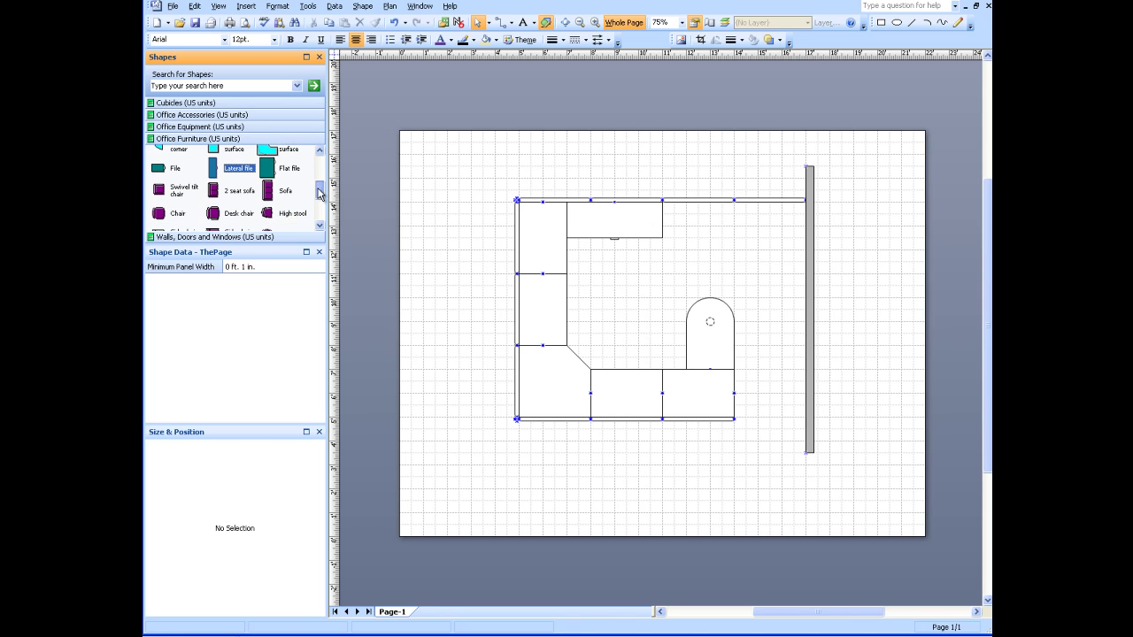
pyautogui.moveTo(212, 213); pyautogui.dragTo(624, 328)
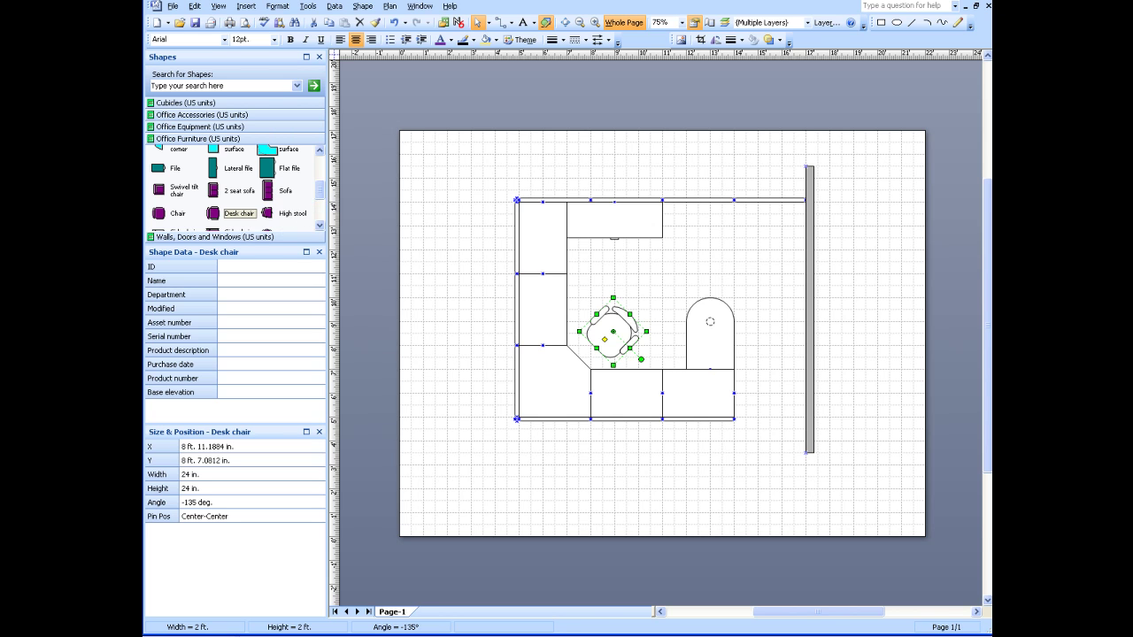
# Add a side chair with arms near the upper right, angled diagonally and nudged up-left
pyautogui.click(320, 224)
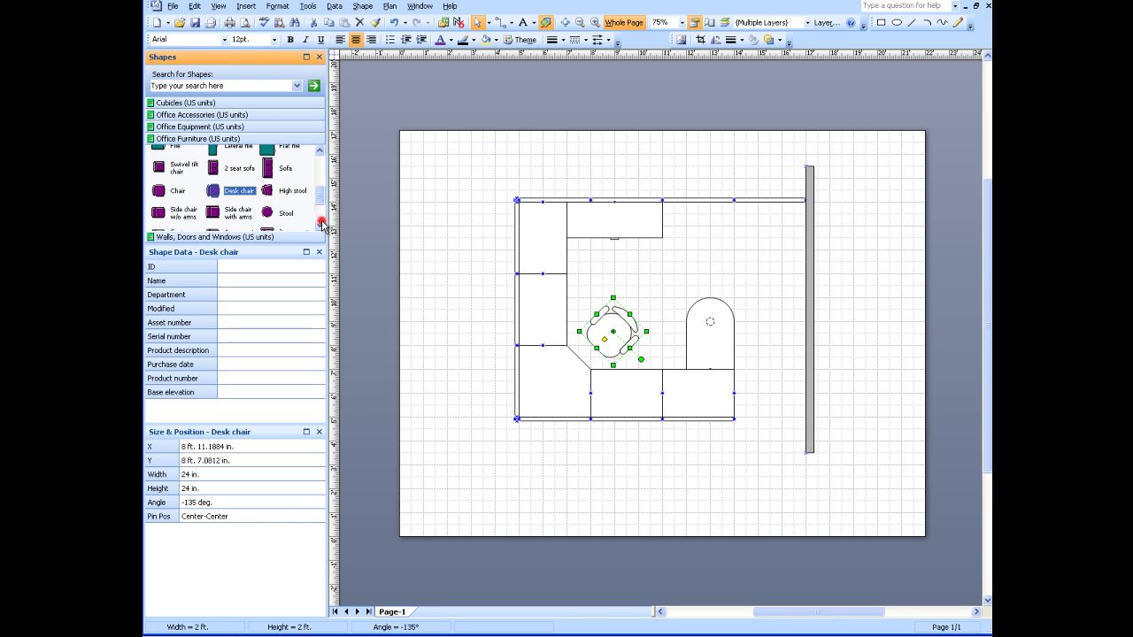
pyautogui.moveTo(213, 212); pyautogui.dragTo(721, 239)
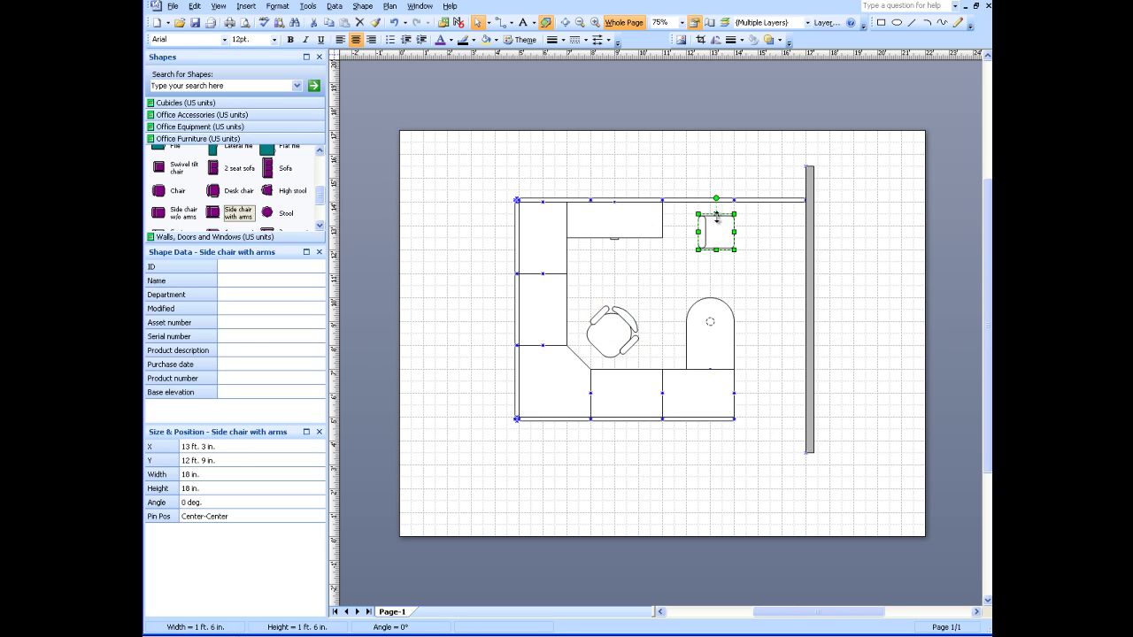
pyautogui.moveTo(718, 199); pyautogui.dragTo(798, 284)
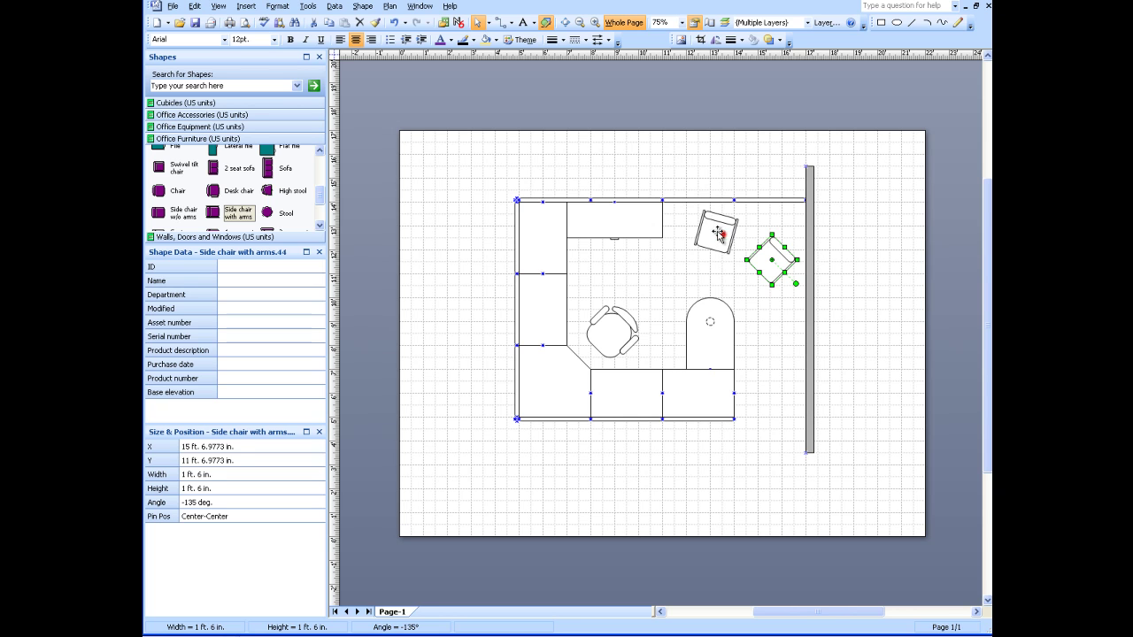
pyautogui.moveTo(718, 232); pyautogui.dragTo(711, 224)
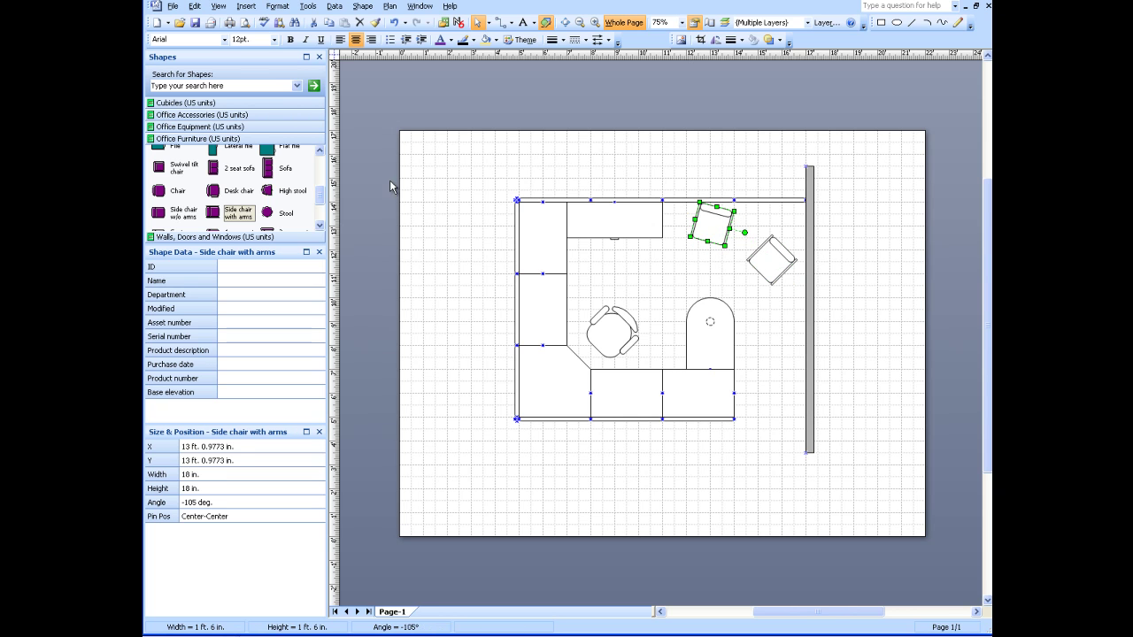
# Put a 2 × 2 ft plant in the upper-right wall corner and group both side chairs beside it
pyautogui.click(201, 119)
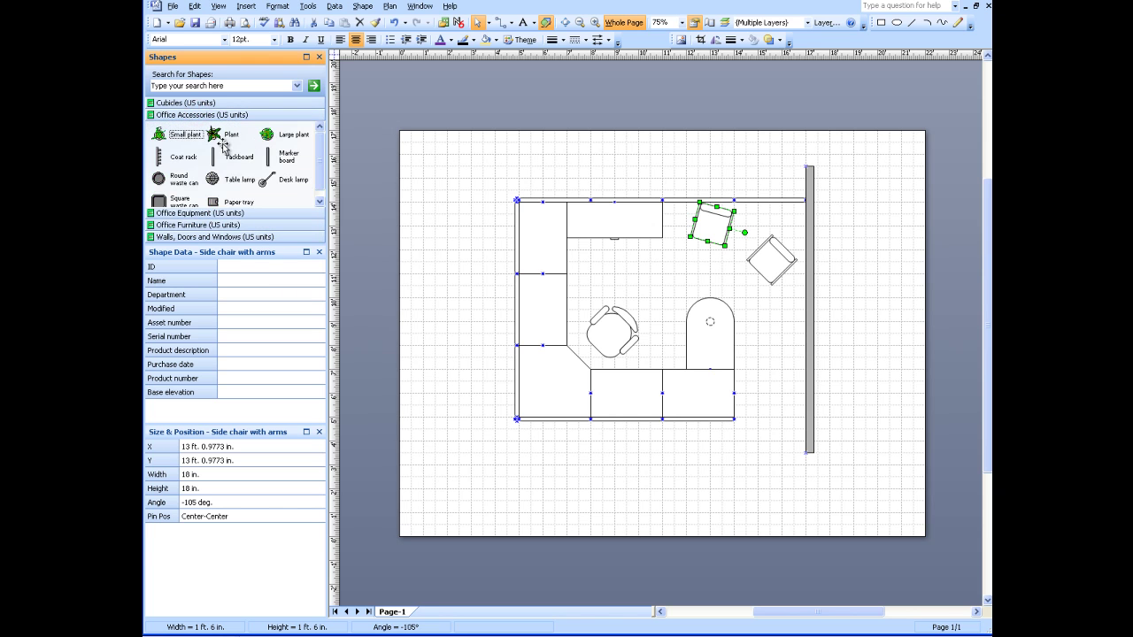
pyautogui.moveTo(222, 140); pyautogui.dragTo(747, 165)
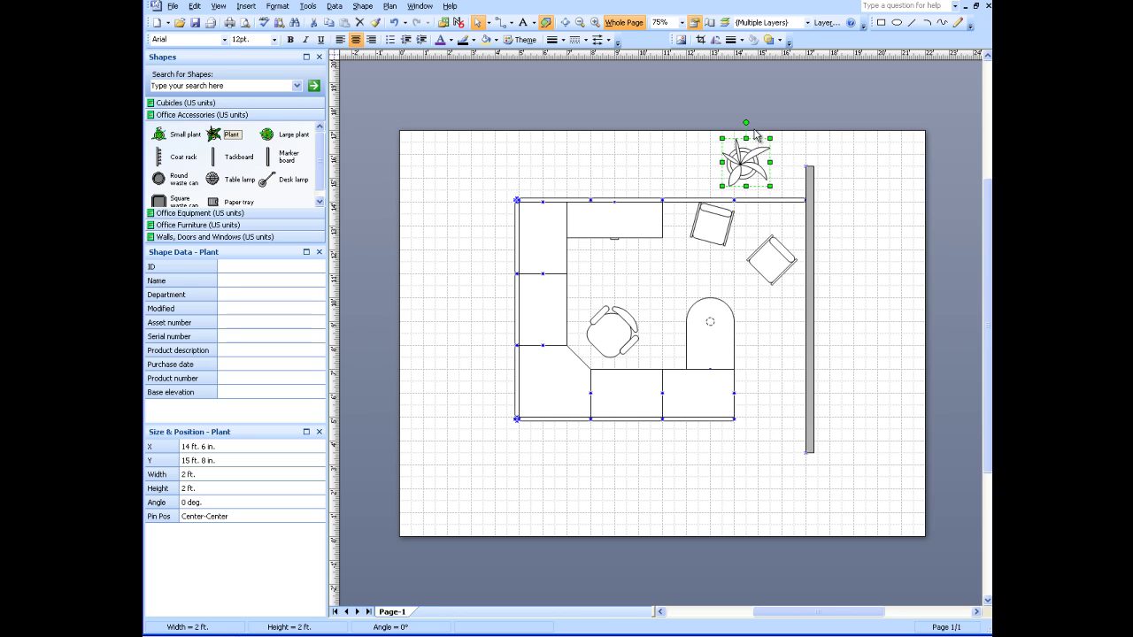
pyautogui.moveTo(744, 124); pyautogui.dragTo(782, 221)
pyautogui.moveTo(778, 266); pyautogui.dragTo(783, 276)
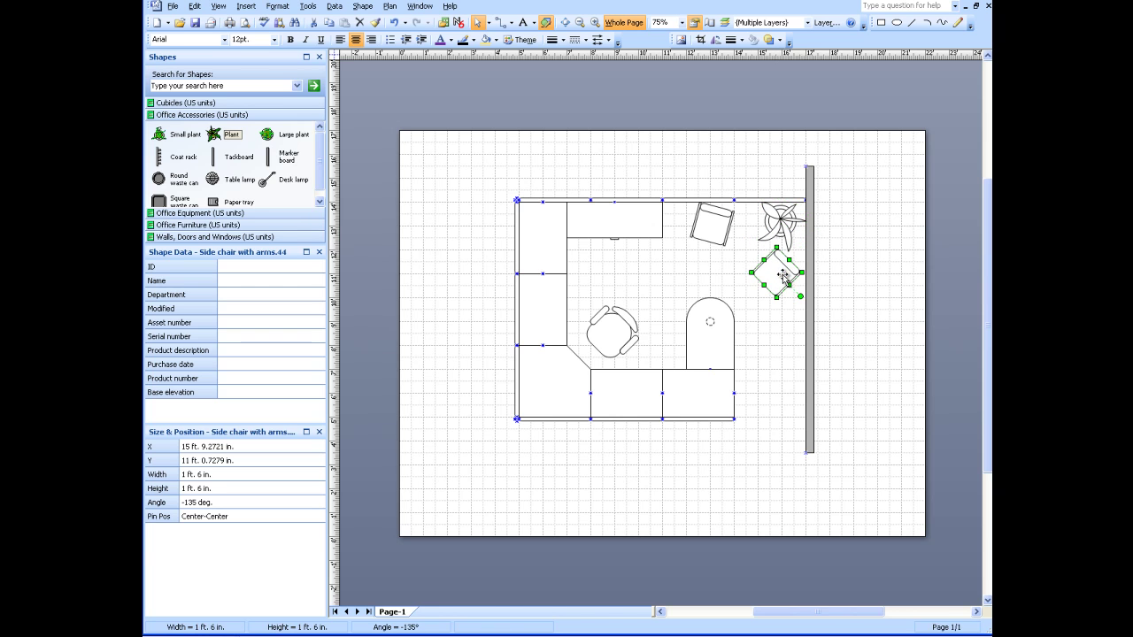
pyautogui.moveTo(716, 225); pyautogui.dragTo(727, 230)
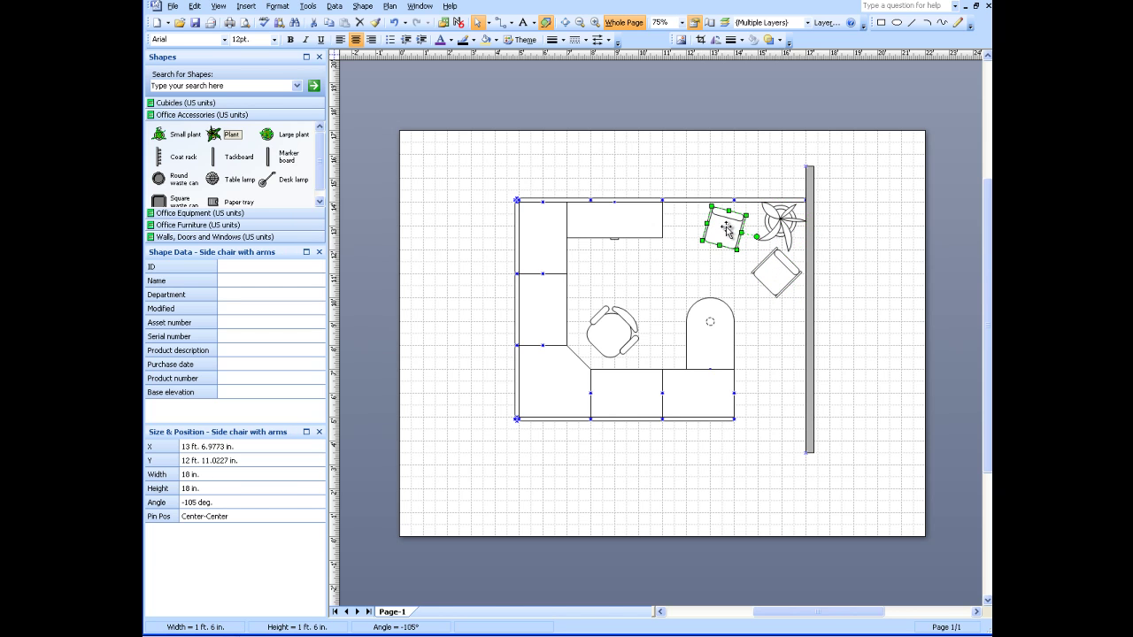